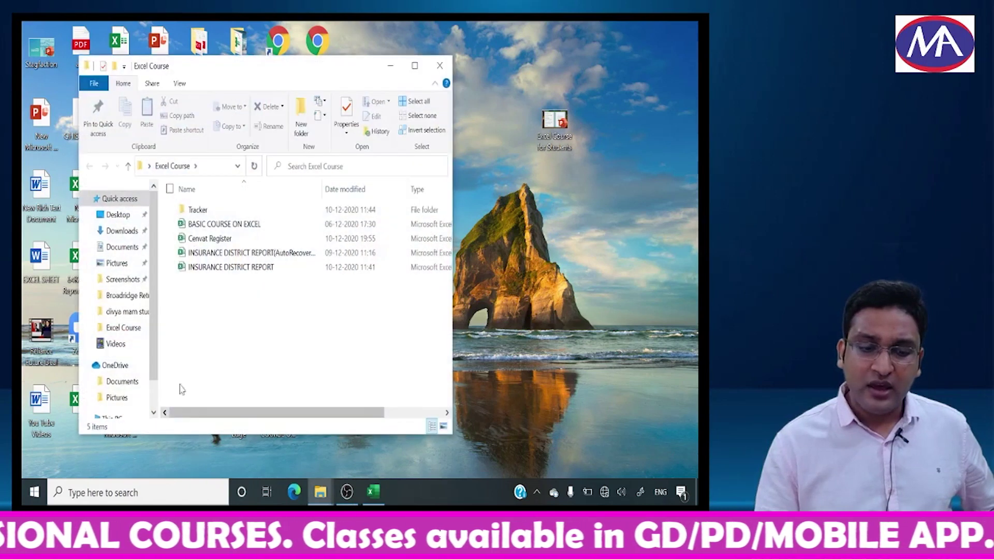
Open the Cenvat Register workbook from the Excel Course folder without updating its external links
{"action": "left_click", "coordinate": [218, 241]}
{"action": "double_click", "coordinate": [218, 243]}
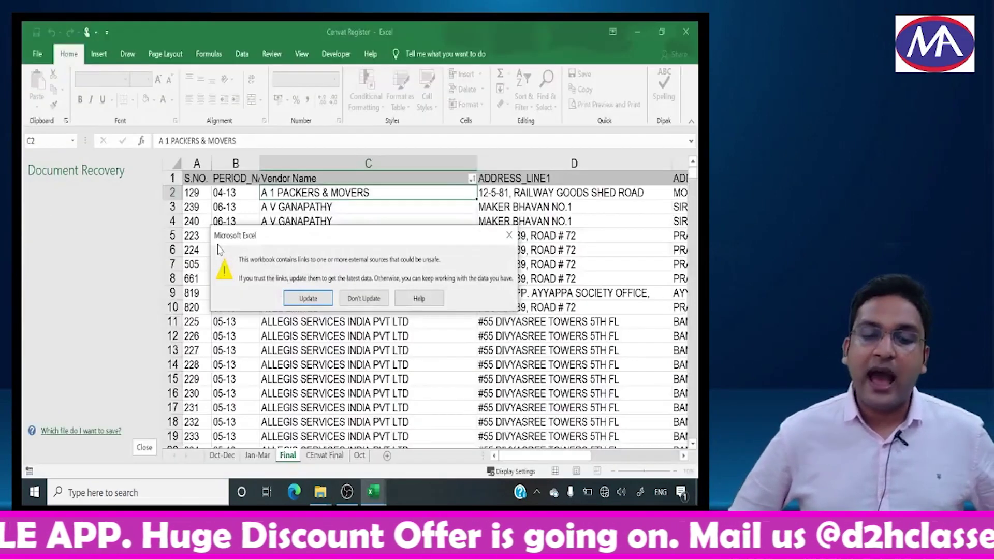
{"action": "left_click", "coordinate": [347, 297]}
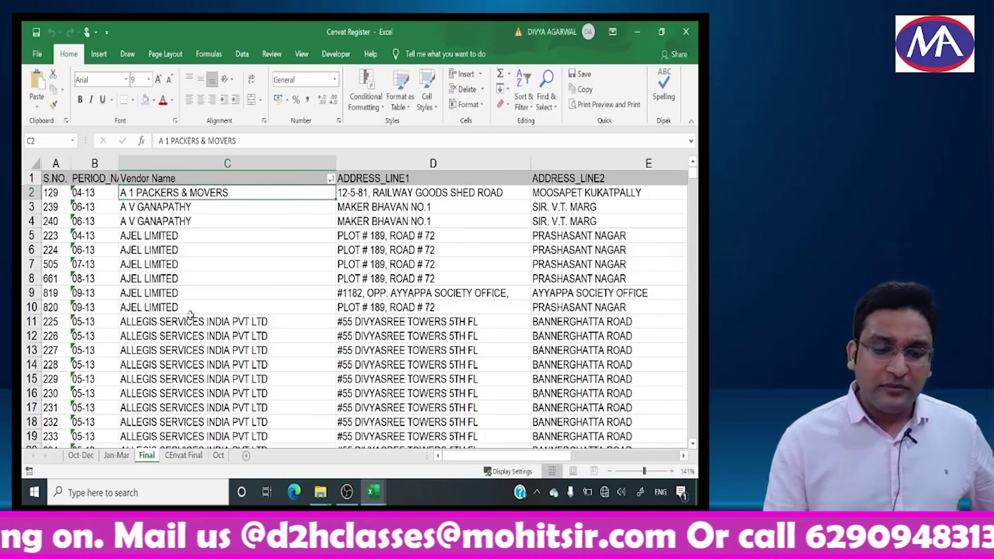
Examine the address, city, state, PAN and service tax number columns along row 11 of the Final sheet
{"action": "left_click", "coordinate": [191, 320]}
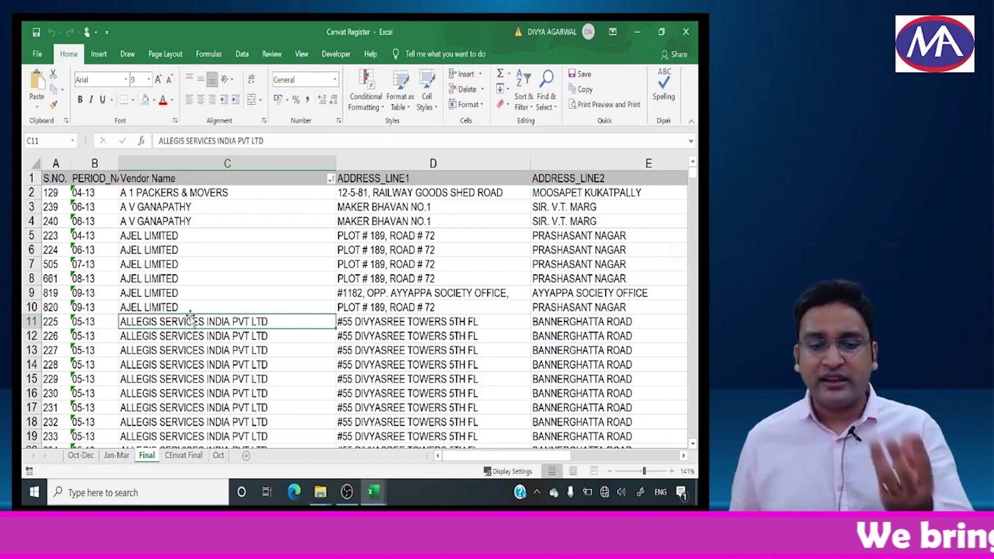
{"action": "key", "text": "Right"}
{"action": "key", "text": "Right"}
{"action": "key", "text": "Right"}
{"action": "key", "text": "Right"}
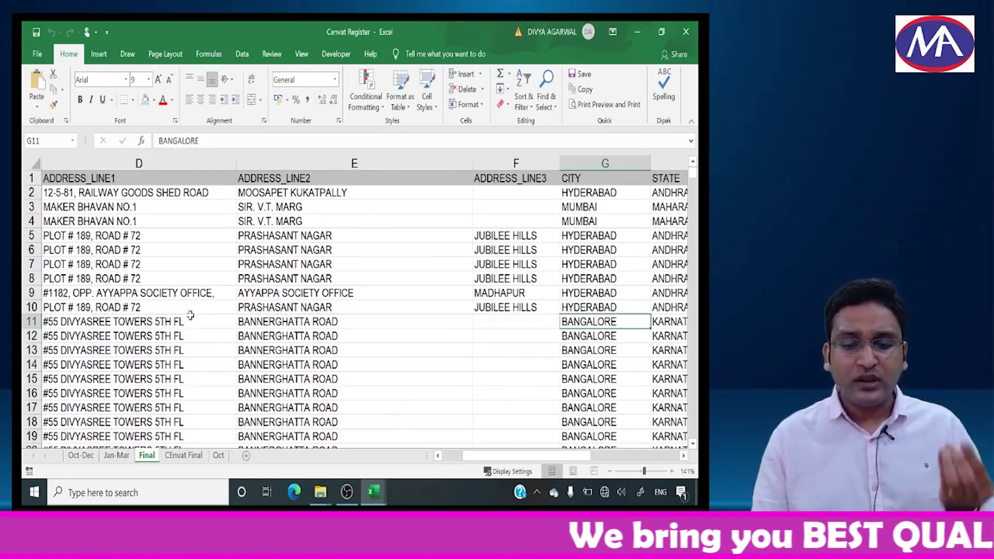
{"action": "key", "text": "Right"}
{"action": "key", "text": "Right"}
{"action": "key", "text": "Right"}
{"action": "key", "text": "Right"}
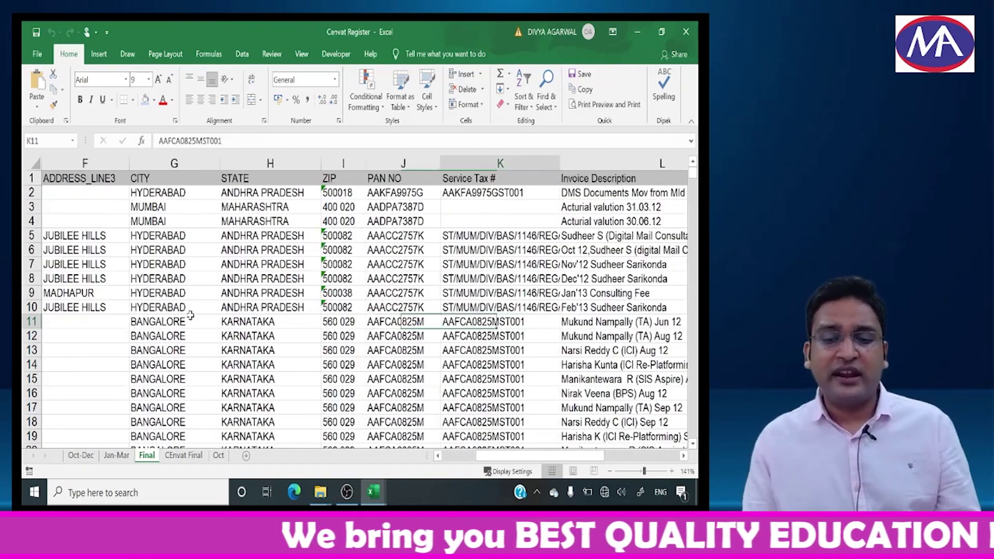
{"action": "scroll", "coordinate": [191, 316], "scroll_direction": "right", "scroll_amount": 3}
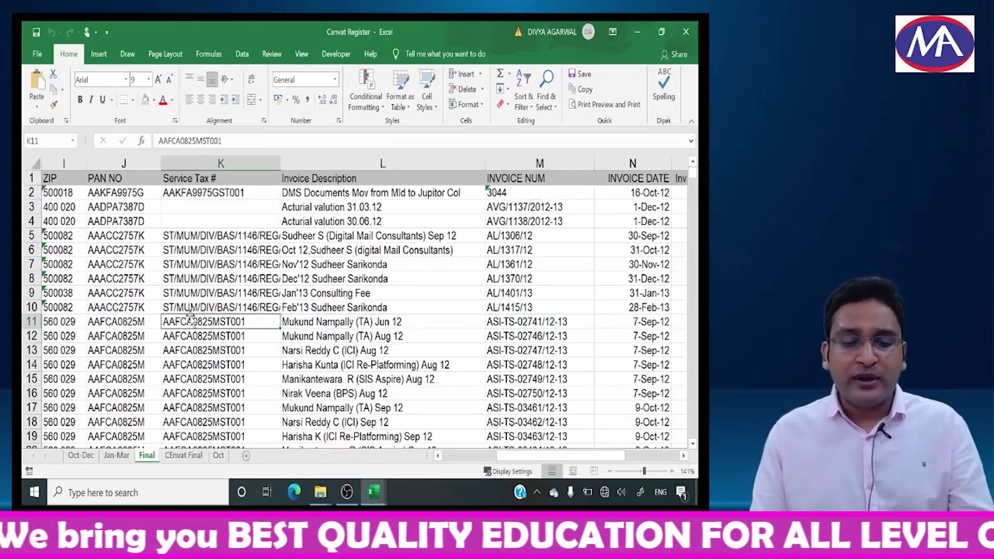
Examine the invoice description, number, date and amount columns in the first records of the Final sheet
{"action": "key", "text": "Right"}
{"action": "key", "text": "Up"}
{"action": "key", "text": "Up"}
{"action": "key", "text": "Up"}
{"action": "key", "text": "Up"}
{"action": "key", "text": "Up"}
{"action": "key", "text": "Up"}
{"action": "key", "text": "Up"}
{"action": "key", "text": "Up"}
{"action": "key", "text": "Up"}
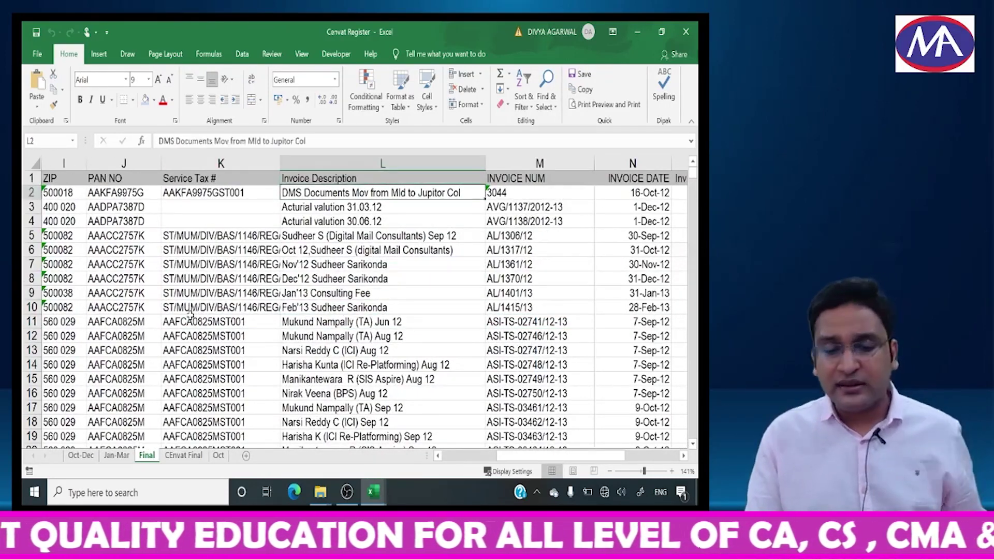
{"action": "key", "text": "Down"}
{"action": "key", "text": "Down"}
{"action": "key", "text": "Down"}
{"action": "key", "text": "Right"}
{"action": "key", "text": "Right"}
{"action": "key", "text": "Right"}
{"action": "key", "text": "Right"}
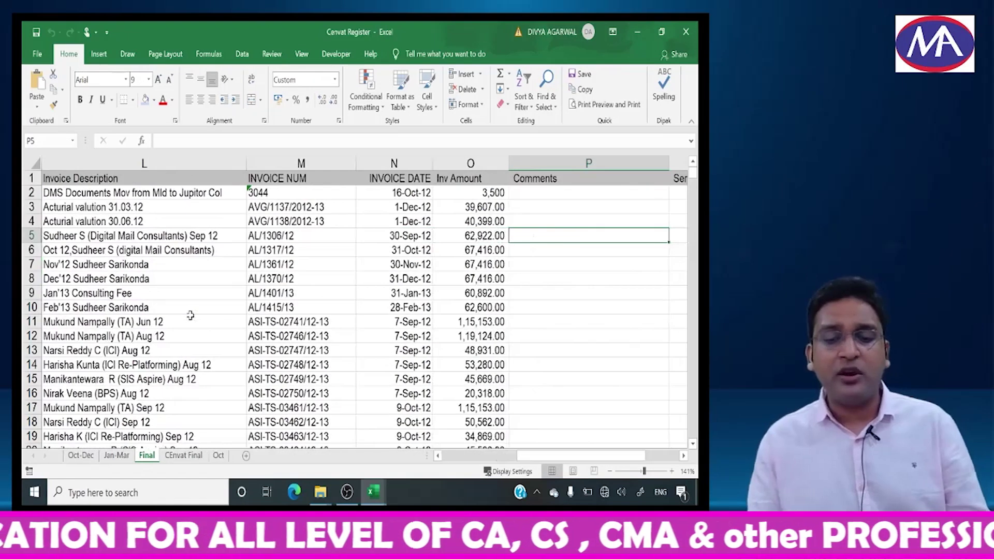
Review the service tax amount, Ser Tax and 2% columns, finishing on the Comments header in P1
{"action": "key", "text": "Right"}
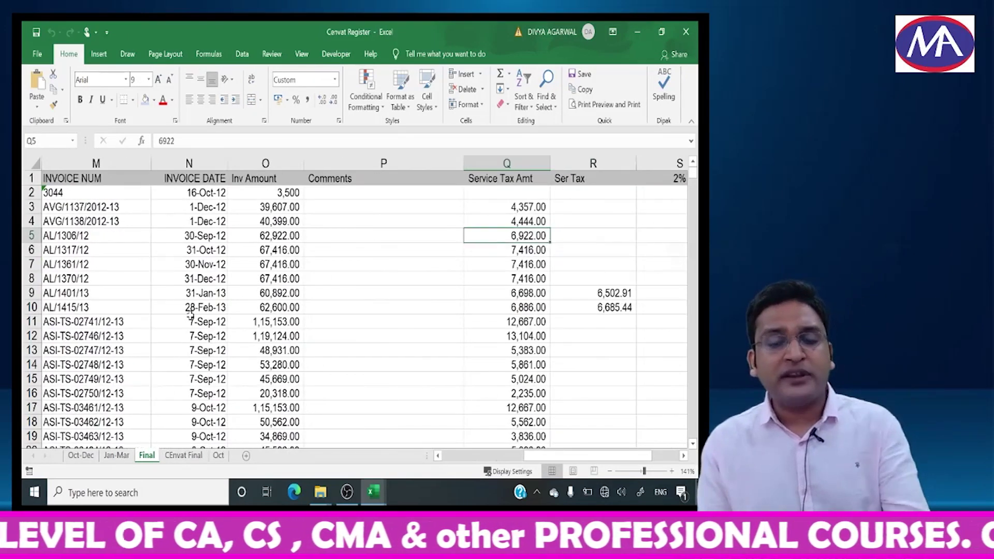
{"action": "key", "text": "Right"}
{"action": "key", "text": "Left"}
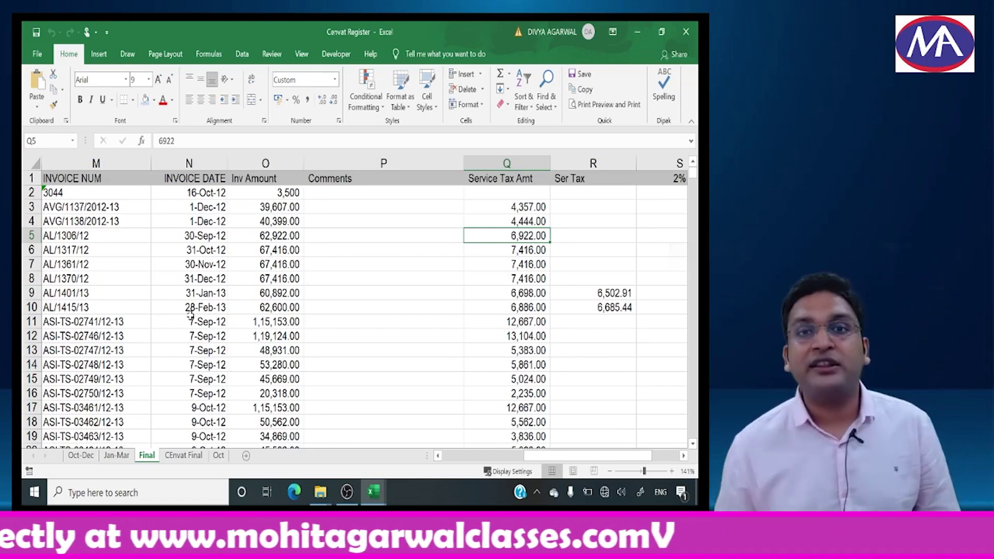
{"action": "key", "text": "Right"}
{"action": "key", "text": "Right"}
{"action": "key", "text": "Right"}
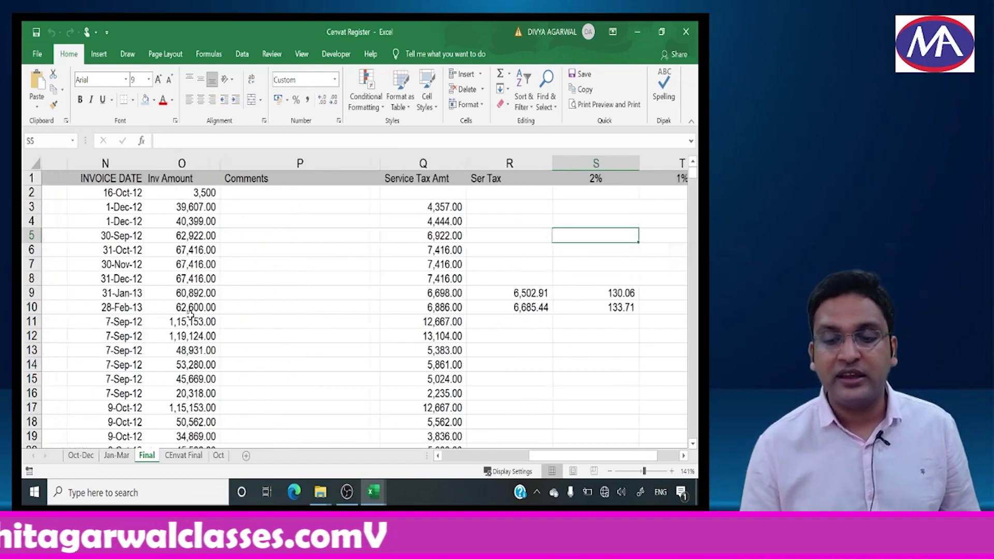
{"action": "key", "text": "Left"}
{"action": "key", "text": "Left"}
{"action": "key", "text": "Left"}
{"action": "key", "text": "Left"}
{"action": "key", "text": "Up"}
{"action": "key", "text": "Up"}
{"action": "key", "text": "Up"}
{"action": "key", "text": "Up"}
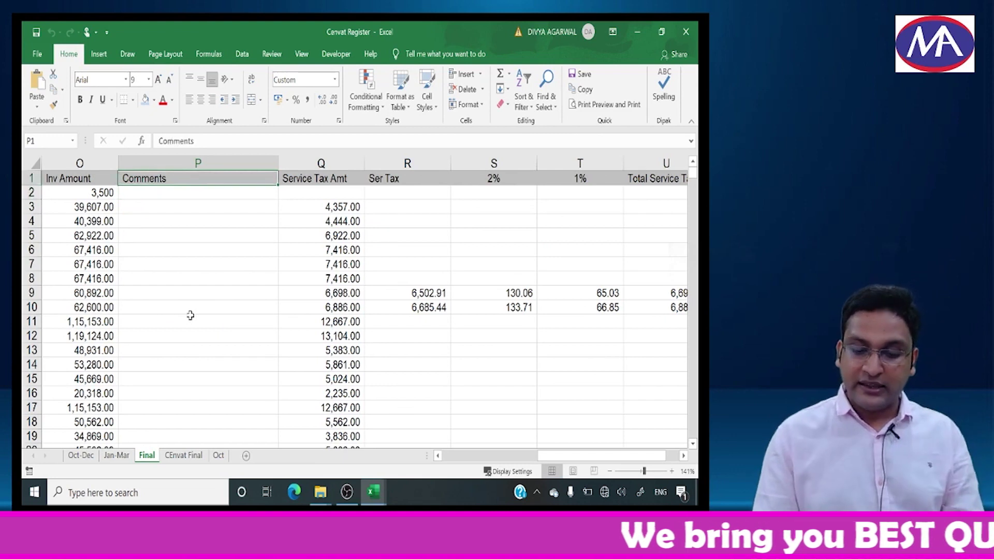
Switch to the Jan-Mar sheet and examine its last columns from the header row, out to column AL
{"action": "key", "text": "ctrl+Page_Up"}
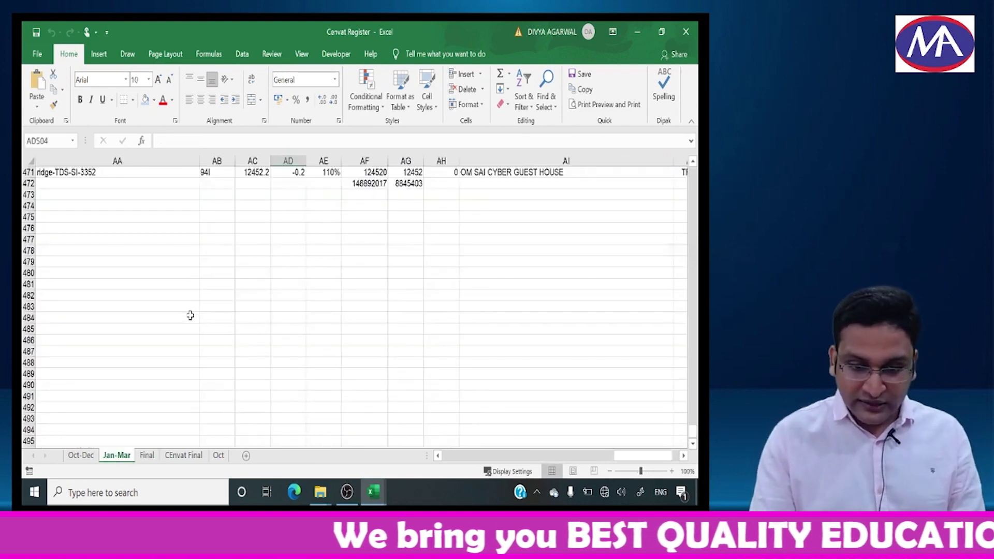
{"action": "key", "text": "ctrl+Up"}
{"action": "key", "text": "ctrl+Up"}
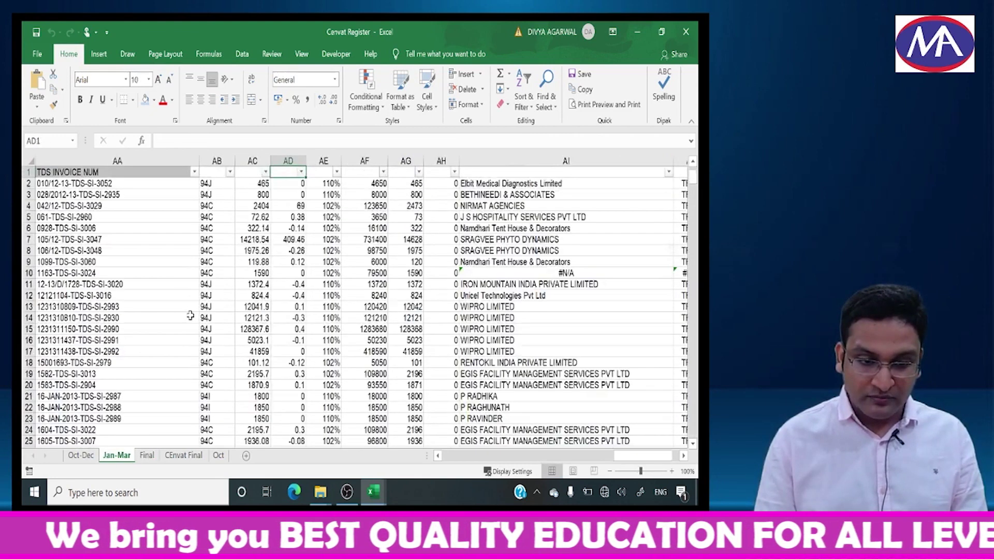
{"action": "key", "text": "ctrl+Right"}
{"action": "key", "text": "Right"}
{"action": "key", "text": "Right"}
{"action": "key", "text": "Right"}
{"action": "key", "text": "Left"}
{"action": "key", "text": "Left"}
{"action": "key", "text": "Left"}
{"action": "key", "text": "Left"}
{"action": "key", "text": "Left"}
{"action": "key", "text": "Left"}
{"action": "key", "text": "Left"}
{"action": "key", "text": "Left"}
{"action": "key", "text": "Left"}
{"action": "key", "text": "Left"}
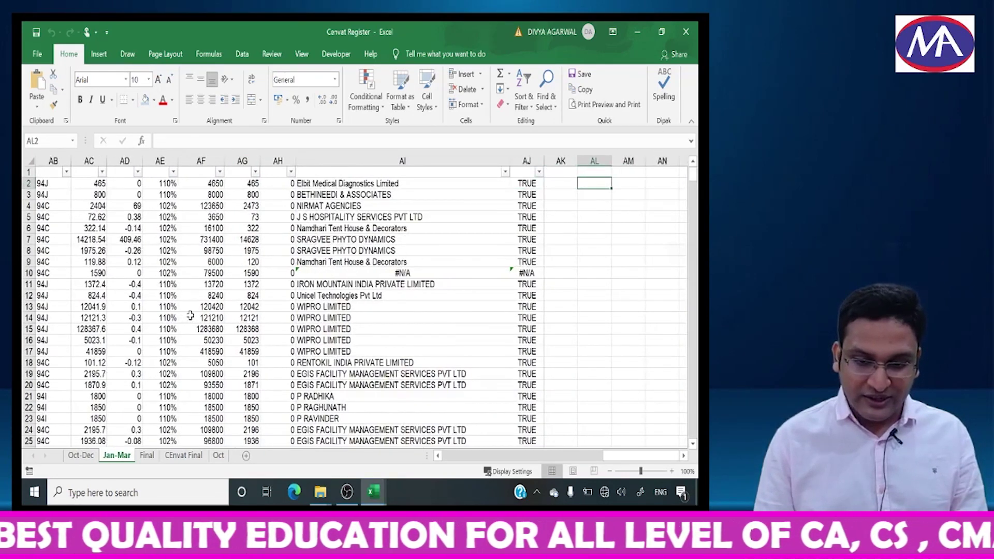
Review the Jan-Mar sheet's TDS, address, vendor and invoice columns along row 2, back to column A
{"action": "key", "text": "Left"}
{"action": "key", "text": "Left"}
{"action": "key", "text": "Left"}
{"action": "key", "text": "Left"}
{"action": "key", "text": "Left"}
{"action": "key", "text": "Left"}
{"action": "key", "text": "Left"}
{"action": "key", "text": "Left"}
{"action": "key", "text": "Left"}
{"action": "key", "text": "Left"}
{"action": "key", "text": "Left"}
{"action": "key", "text": "Left"}
{"action": "key", "text": "Left"}
{"action": "key", "text": "Left"}
{"action": "key", "text": "Left"}
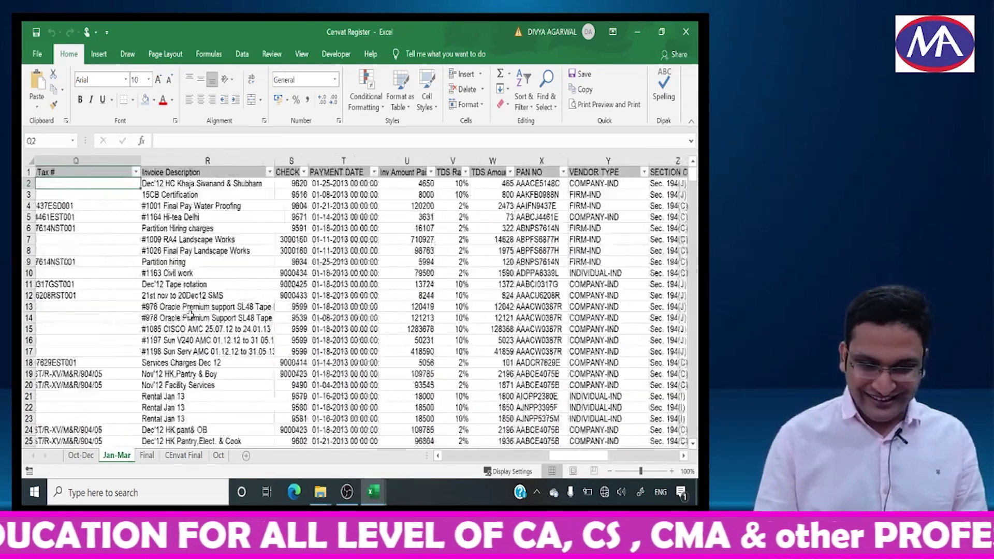
{"action": "key", "text": "Left"}
{"action": "key", "text": "Left"}
{"action": "key", "text": "Left"}
{"action": "key", "text": "Left"}
{"action": "key", "text": "Left"}
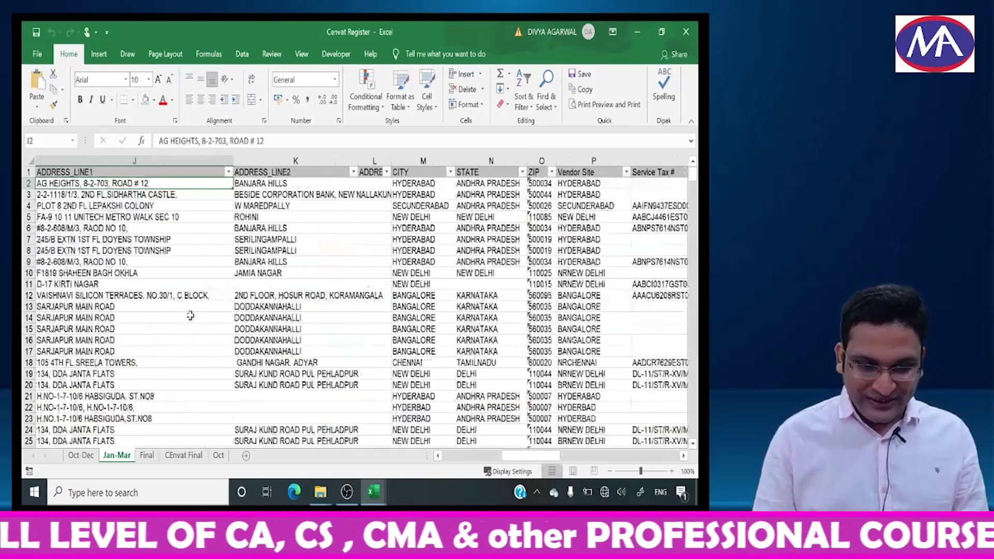
{"action": "key", "text": "Left"}
{"action": "key", "text": "Left"}
{"action": "key", "text": "Left"}
{"action": "key", "text": "Left"}
{"action": "key", "text": "Left"}
{"action": "key", "text": "Left"}
{"action": "key", "text": "Left"}
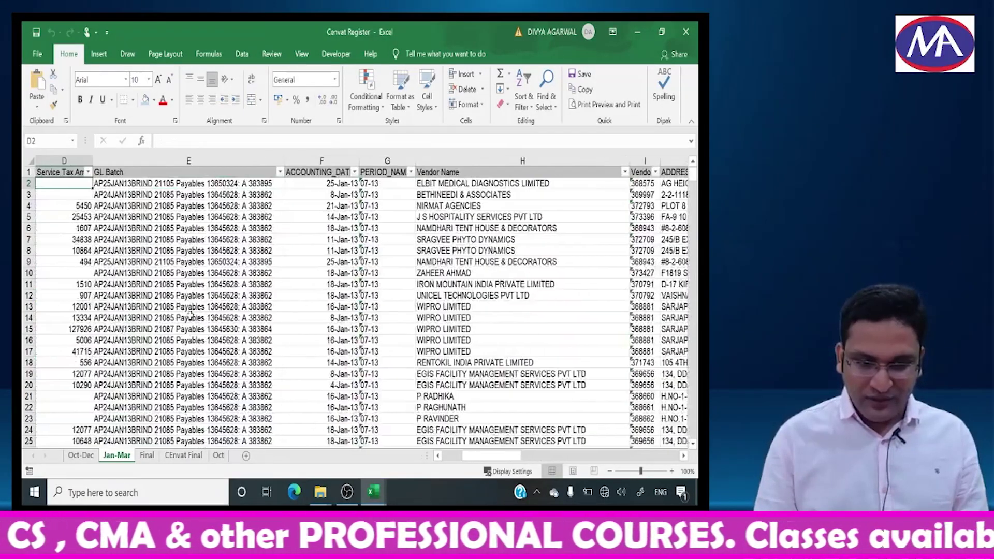
{"action": "key", "text": "Left"}
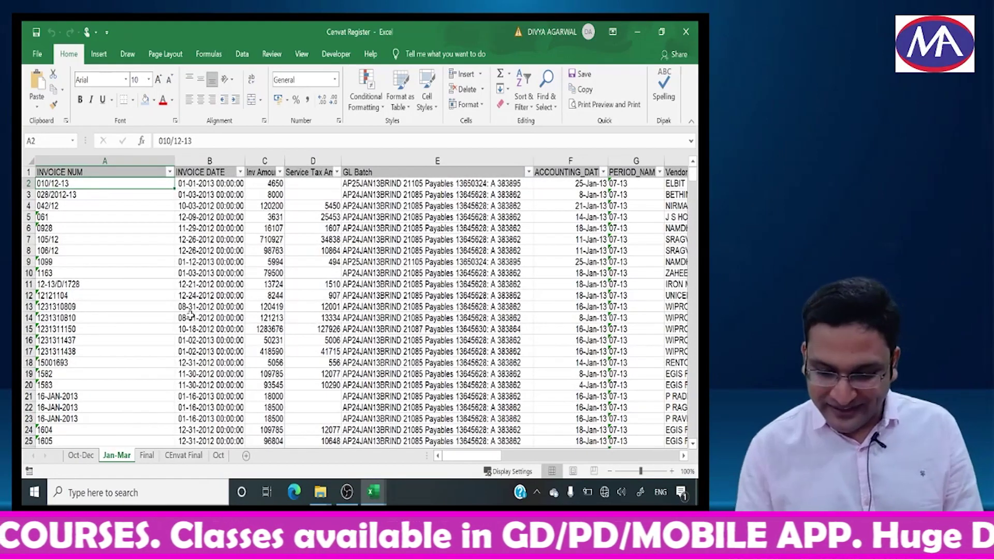
Return to the Final sheet and review its column headers from Comments back to S.NO. in A1
{"action": "key", "text": "ctrl+Page_Down"}
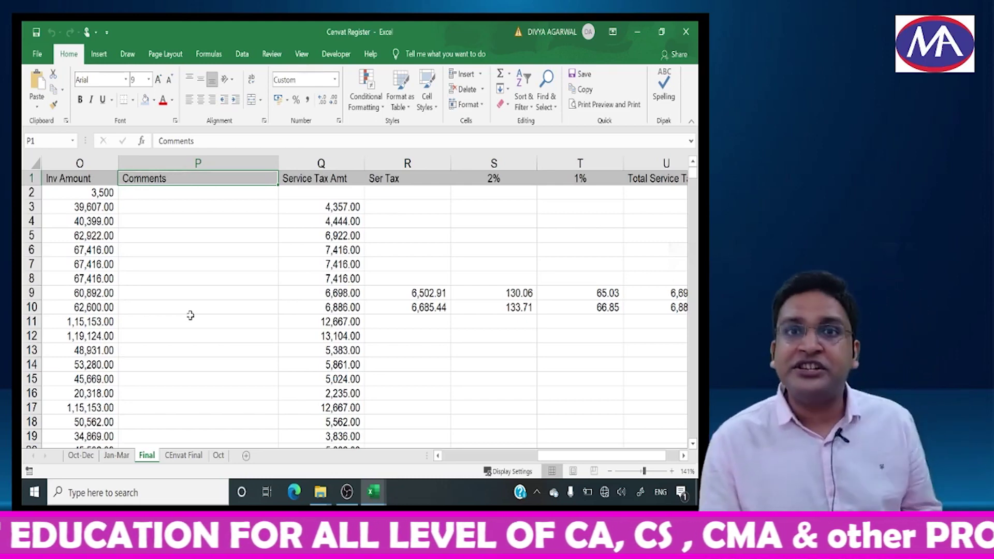
{"action": "key", "text": "Left"}
{"action": "key", "text": "Left"}
{"action": "key", "text": "Left"}
{"action": "key", "text": "Left"}
{"action": "key", "text": "Left"}
{"action": "key", "text": "Left"}
{"action": "key", "text": "Left"}
{"action": "key", "text": "Left"}
{"action": "key", "text": "Left"}
{"action": "key", "text": "Left"}
{"action": "key", "text": "Left"}
{"action": "key", "text": "Left"}
{"action": "key", "text": "Left"}
{"action": "key", "text": "Left"}
{"action": "key", "text": "Left"}
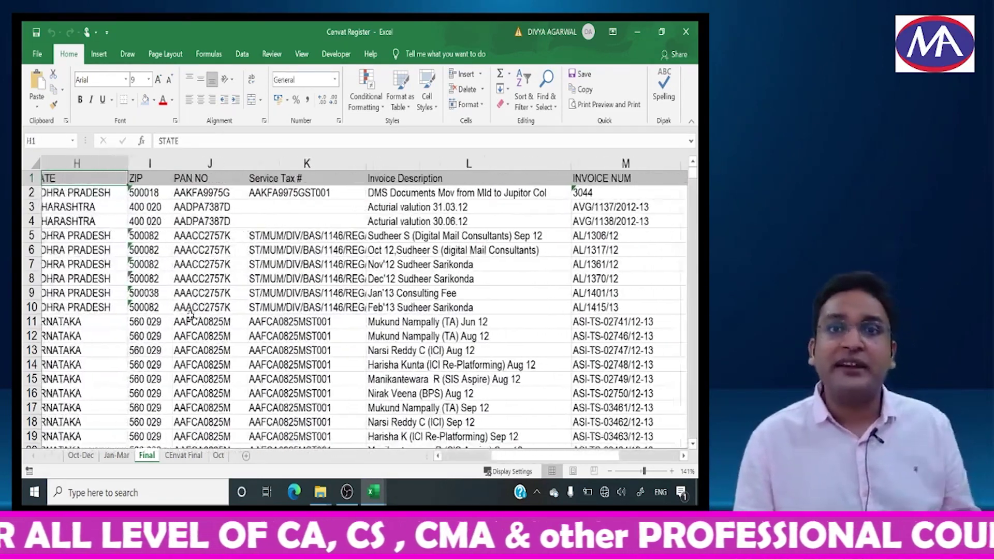
{"action": "key", "text": "Right"}
{"action": "key", "text": "Right"}
{"action": "key", "text": "Right"}
{"action": "key", "text": "Right"}
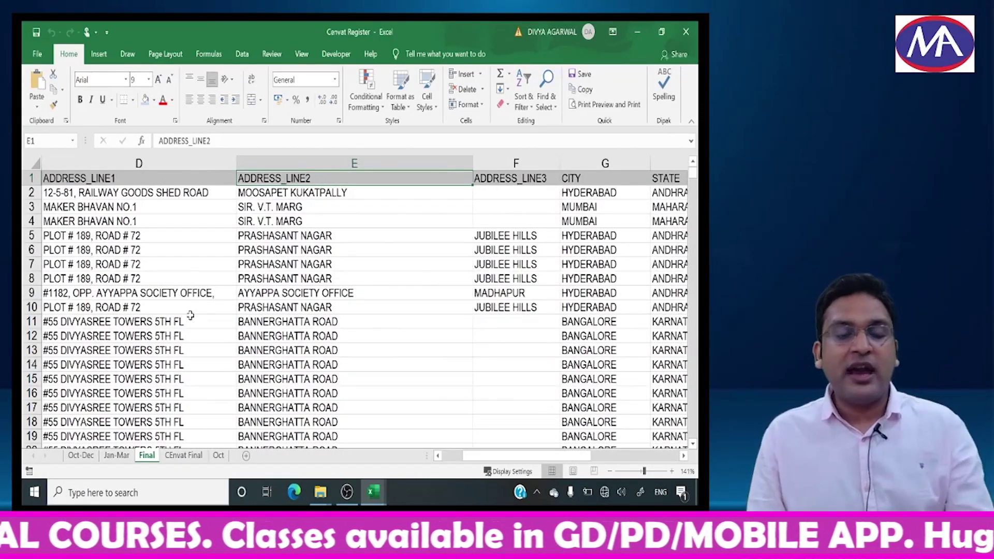
{"action": "key", "text": "Left"}
{"action": "key", "text": "Left"}
{"action": "key", "text": "Left"}
{"action": "key", "text": "Left"}
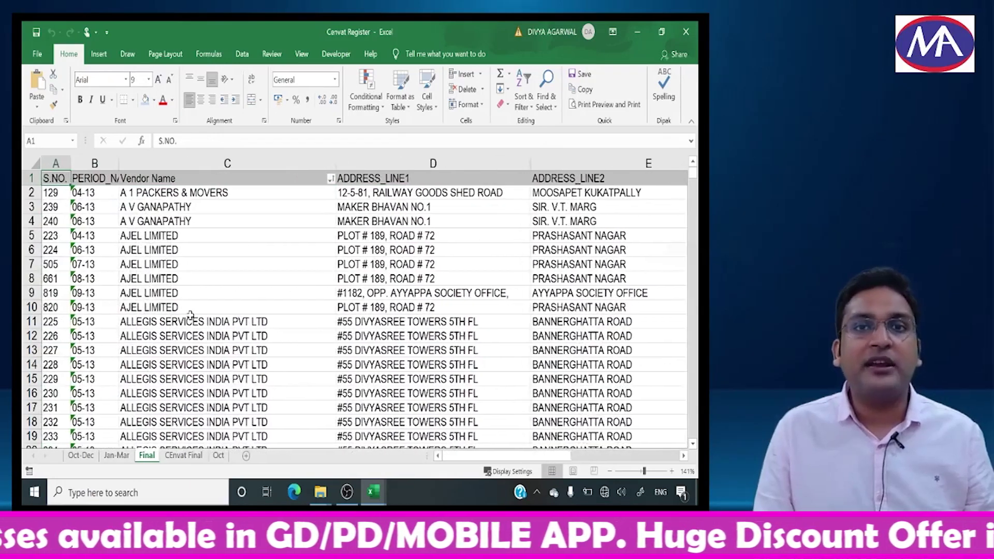
Look down the S.NO. column to its last entry and return to its header in A1
{"action": "key", "text": "Down"}
{"action": "key", "text": "Down"}
{"action": "key", "text": "Down"}
{"action": "key", "text": "Down"}
{"action": "key", "text": "Down"}
{"action": "key", "text": "Down"}
{"action": "key", "text": "Down"}
{"action": "key", "text": "Down"}
{"action": "key", "text": "Down"}
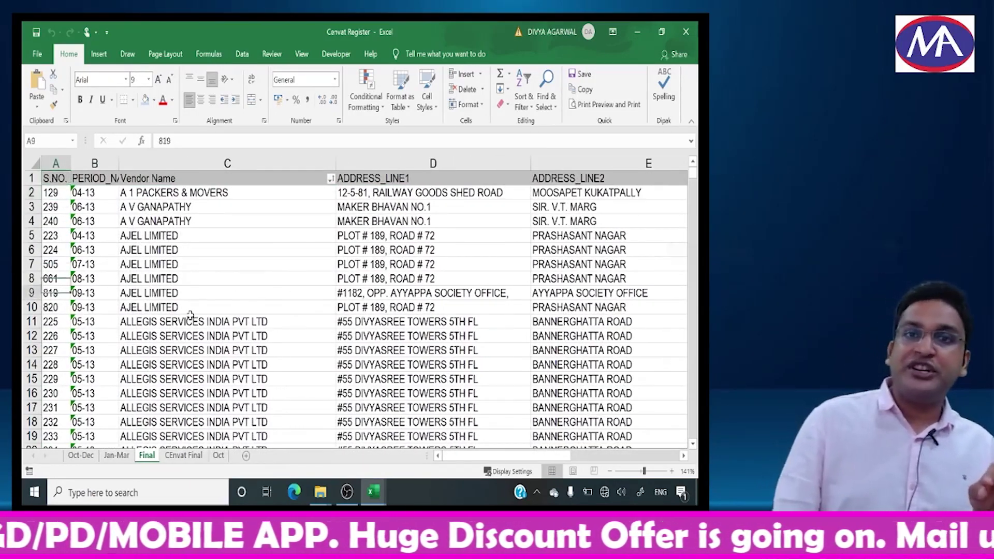
{"action": "key", "text": "ctrl+Down"}
{"action": "key", "text": "ctrl+Up"}
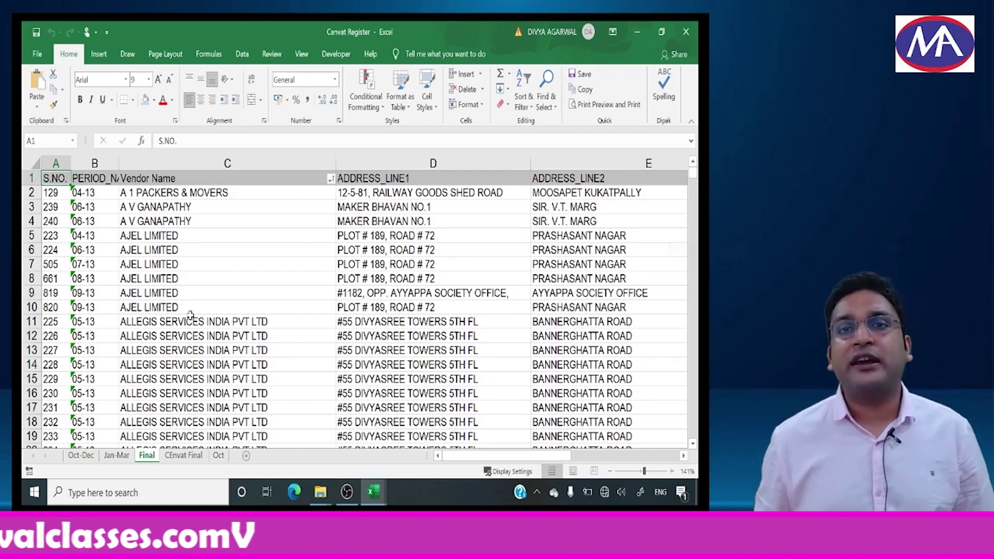
Examine the first record in row 2 from its serial number to its address fields, returning to A2
{"action": "key", "text": "Right"}
{"action": "key", "text": "Left"}
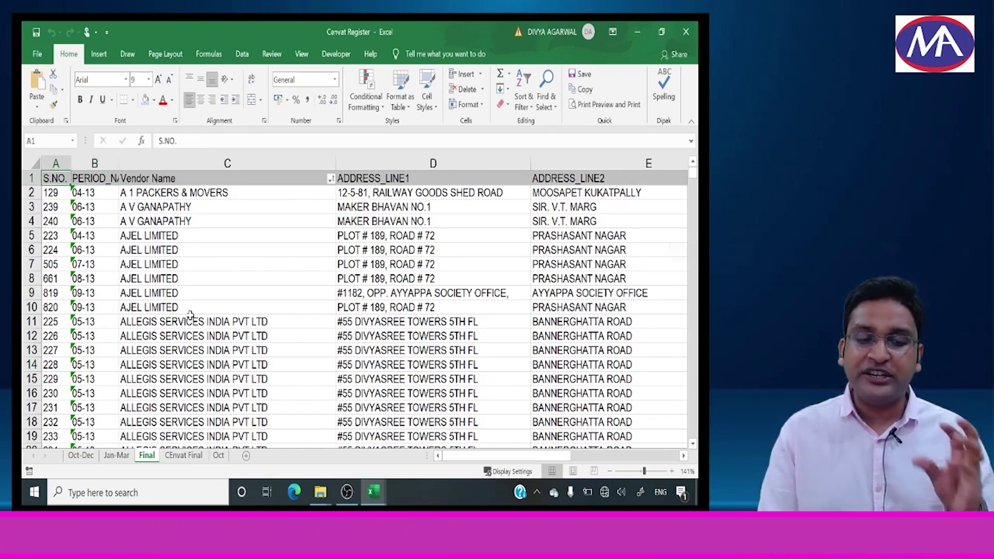
{"action": "key", "text": "Down"}
{"action": "key", "text": "Up"}
{"action": "key", "text": "Down"}
{"action": "key", "text": "Right"}
{"action": "key", "text": "Right"}
{"action": "key", "text": "Right"}
{"action": "key", "text": "Right"}
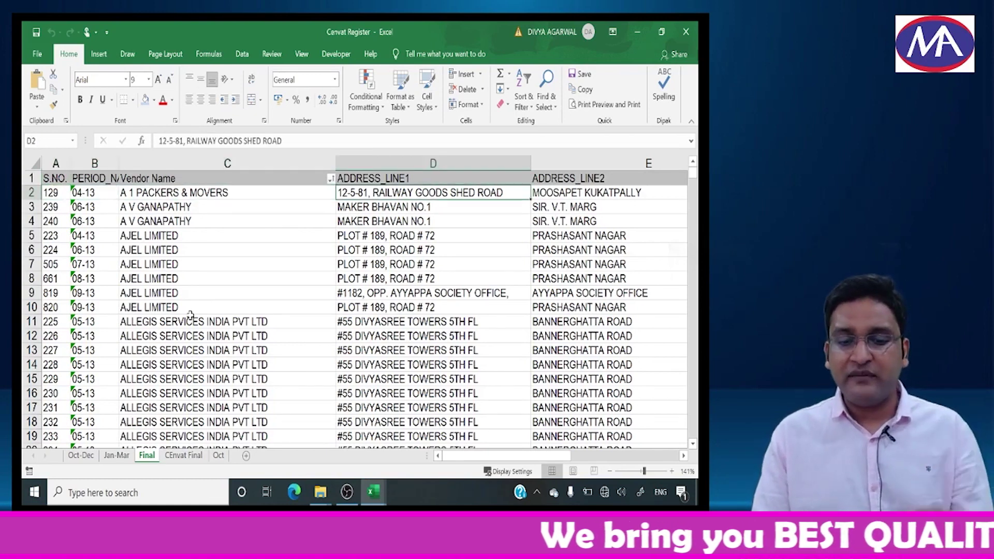
{"action": "key", "text": "Left"}
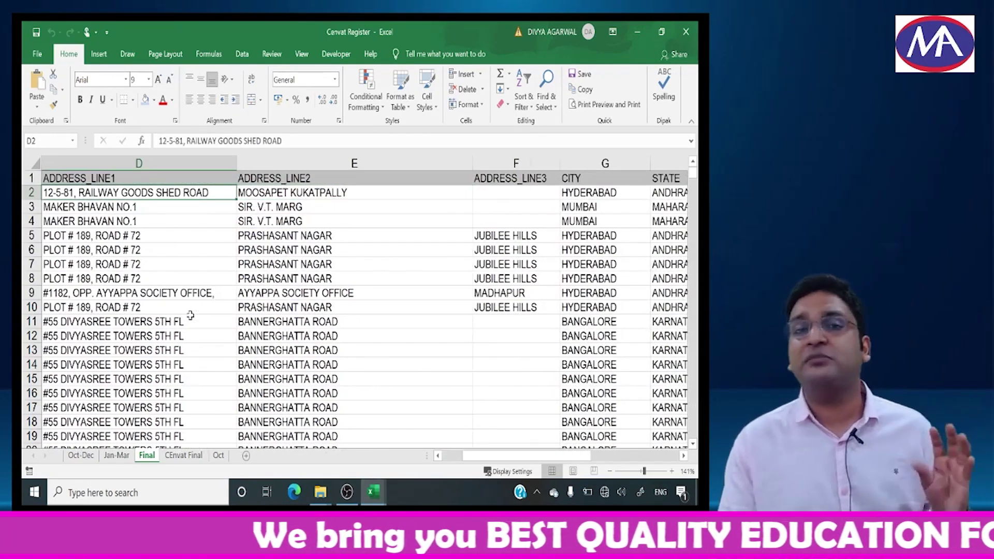
{"action": "key", "text": "Home"}
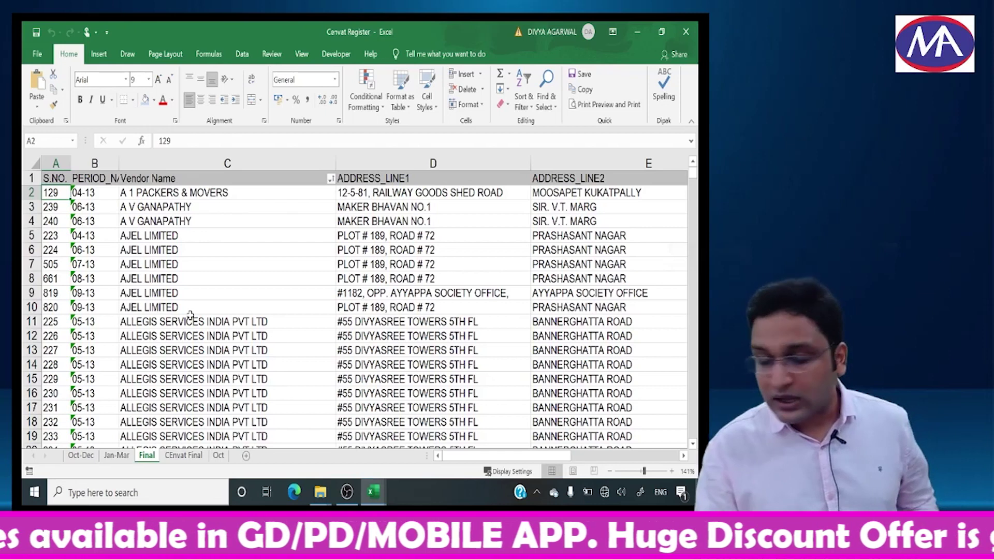
{"action": "key", "text": "Up"}
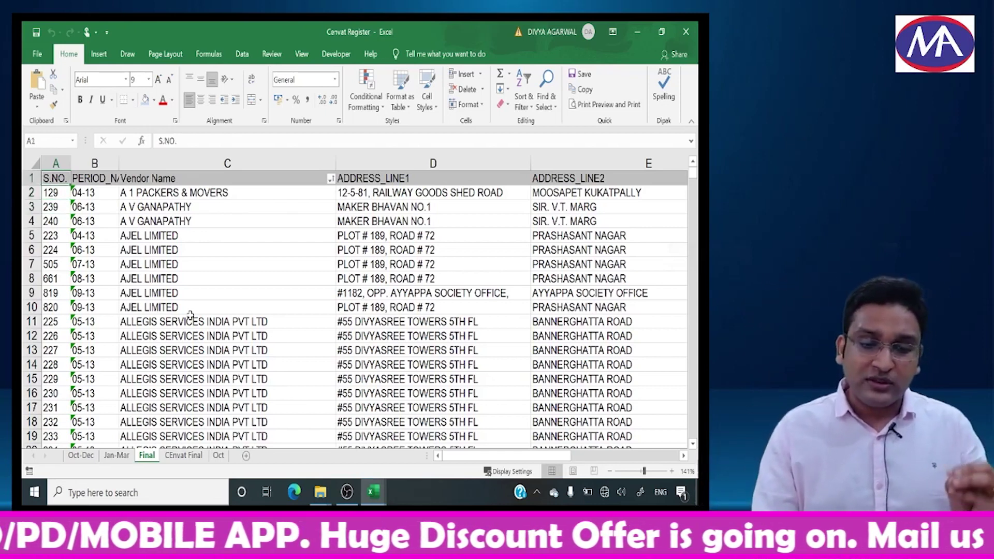
{"action": "key", "text": "Right"}
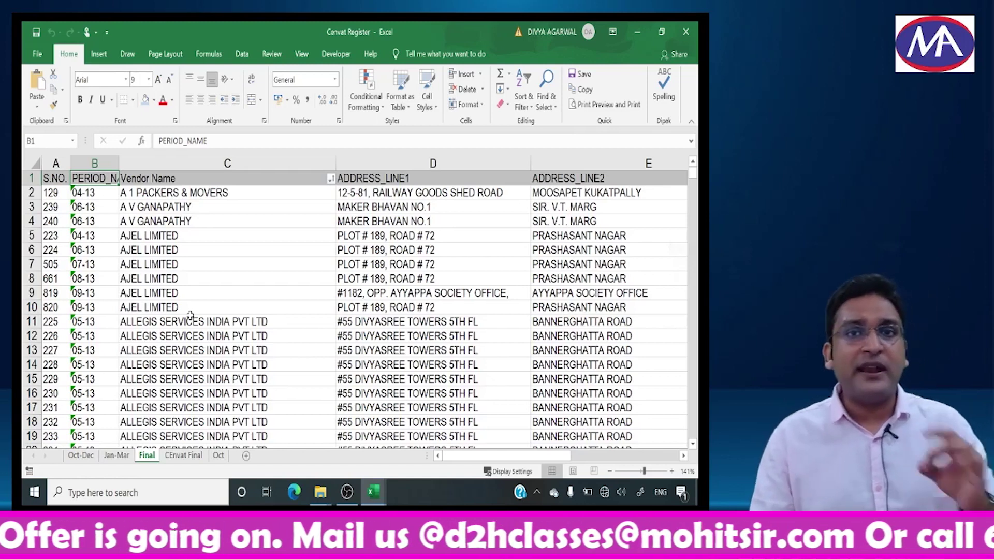
{"action": "key", "text": "Down"}
{"action": "key", "text": "Down"}
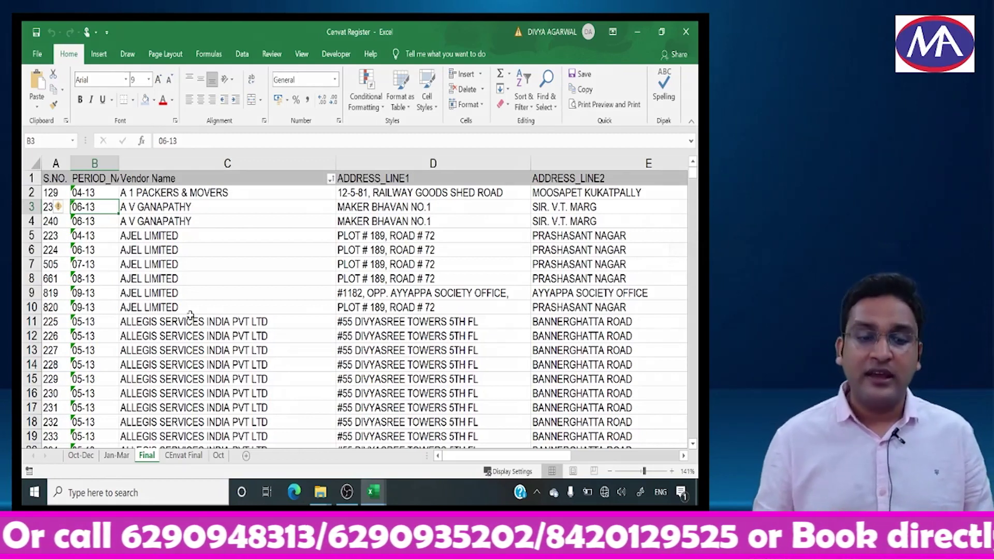
{"action": "key", "text": "Left"}
{"action": "key", "text": "Up"}
{"action": "key", "text": "Up"}
{"action": "key", "text": "Down"}
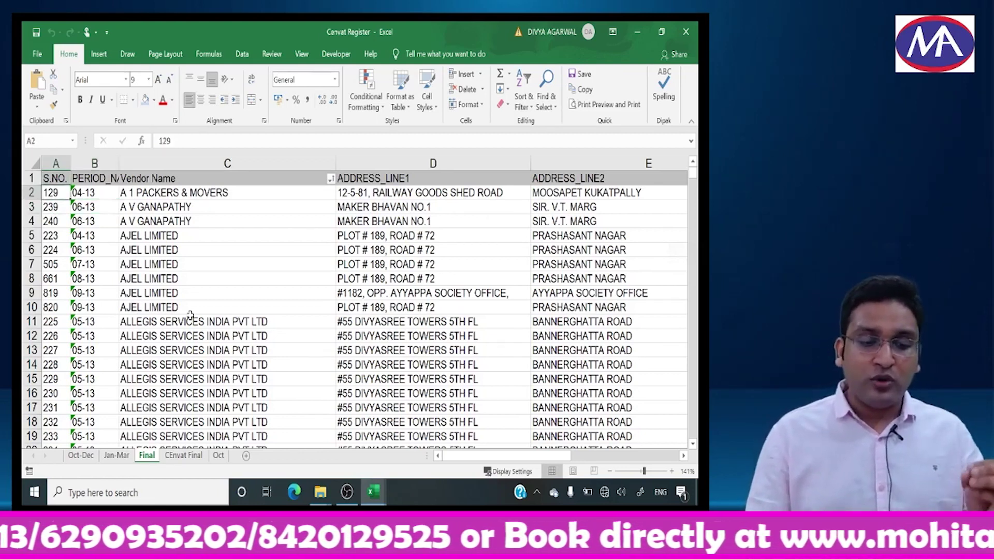
{"action": "key", "text": "Down"}
{"action": "key", "text": "Up"}
{"action": "key", "text": "Right"}
{"action": "key", "text": "Left"}
{"action": "key", "text": "Down"}
{"action": "key", "text": "Up"}
{"action": "key", "text": "Down"}
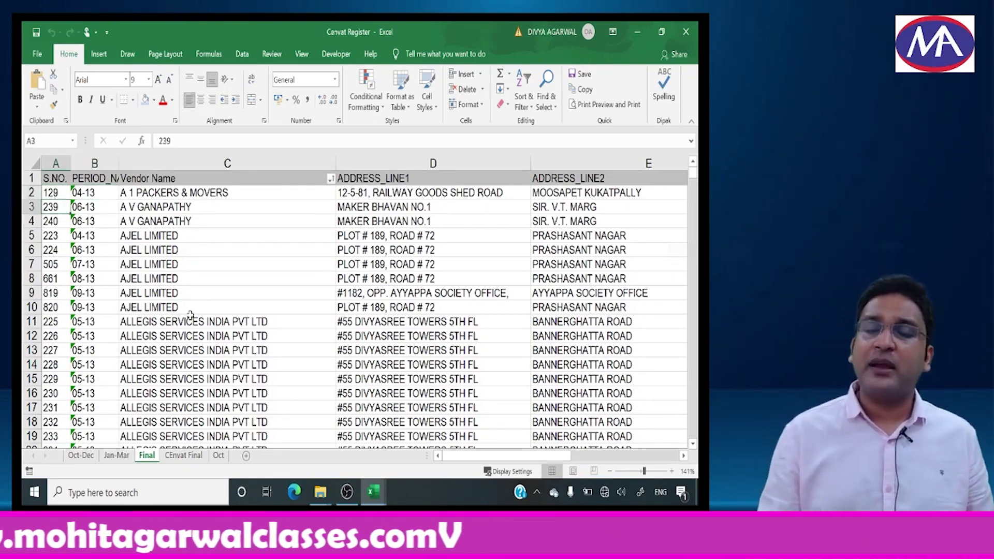
{"action": "key", "text": "Down"}
{"action": "key", "text": "Up"}
{"action": "key", "text": "Up"}
{"action": "key", "text": "Up"}
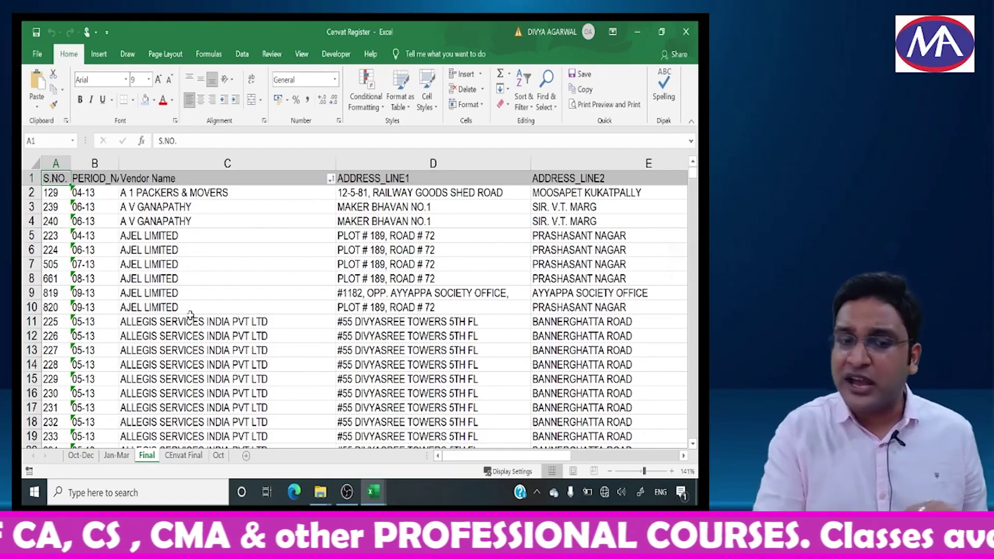
Review the Final sheet's column headers along row 1 from S.NO. across to Inv Amount
{"action": "key", "text": "Right"}
{"action": "key", "text": "Right"}
{"action": "key", "text": "Right"}
{"action": "key", "text": "Right"}
{"action": "key", "text": "Right"}
{"action": "key", "text": "Right"}
{"action": "key", "text": "Right"}
{"action": "key", "text": "Right"}
{"action": "key", "text": "Right"}
{"action": "key", "text": "Right"}
{"action": "key", "text": "Right"}
{"action": "key", "text": "Right"}
{"action": "key", "text": "Right"}
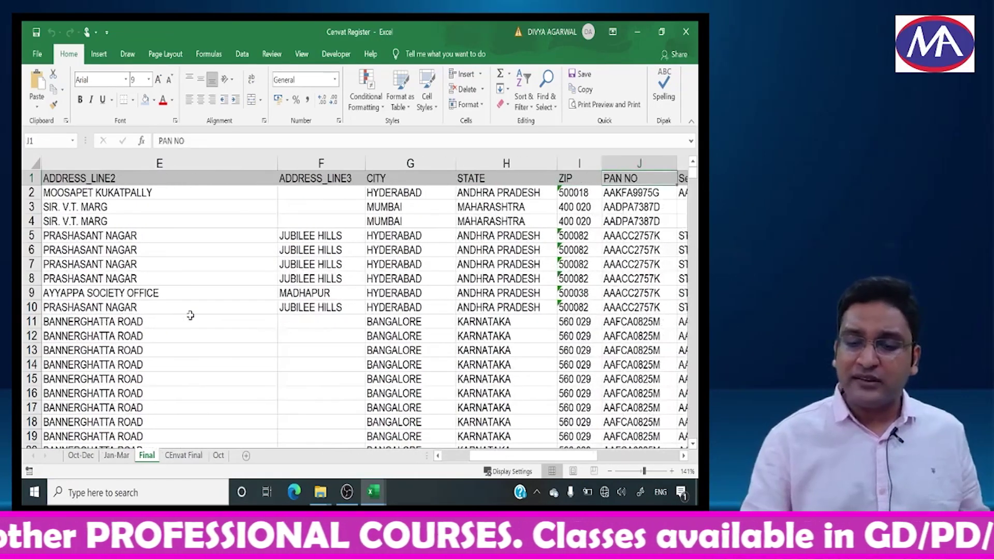
{"action": "key", "text": "Right"}
{"action": "key", "text": "Left"}
{"action": "key", "text": "Left"}
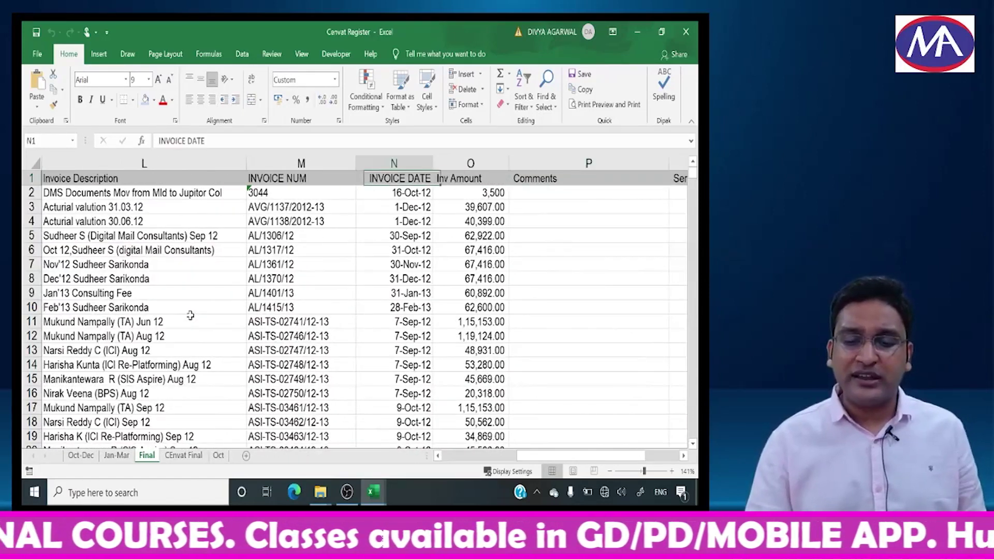
{"action": "key", "text": "Right"}
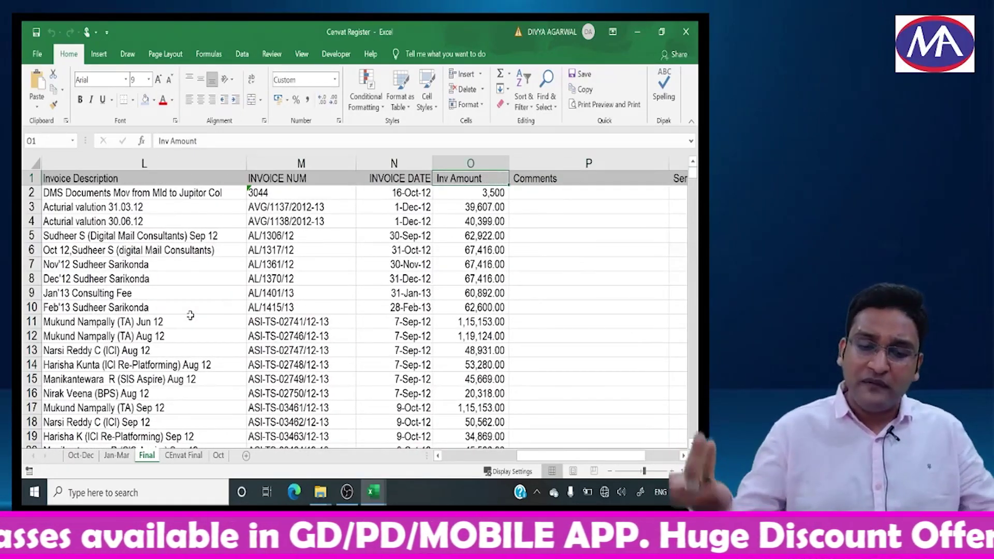
Insert a blank row above the header row of the Final sheet
{"action": "key", "text": "alt"}
{"action": "key", "text": "i"}
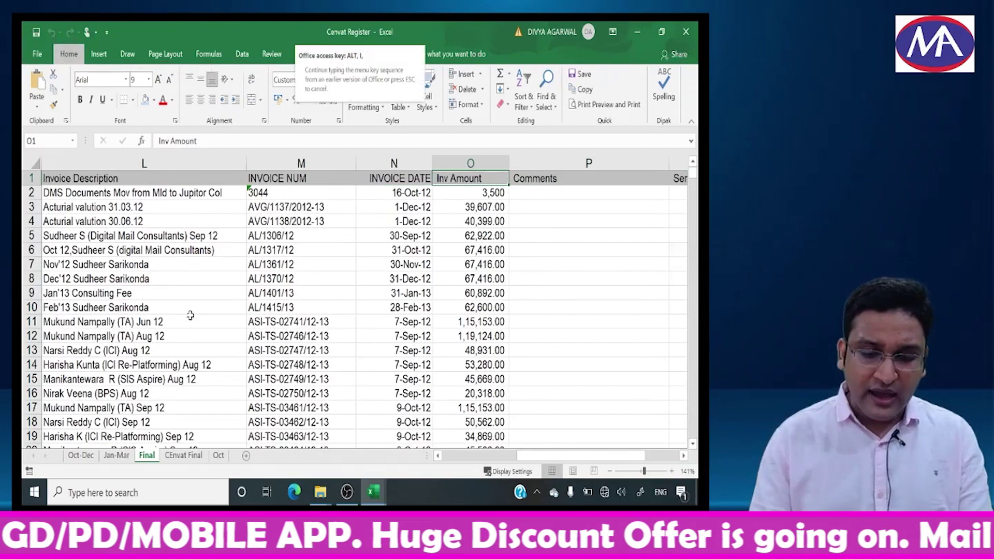
{"action": "key", "text": "r"}
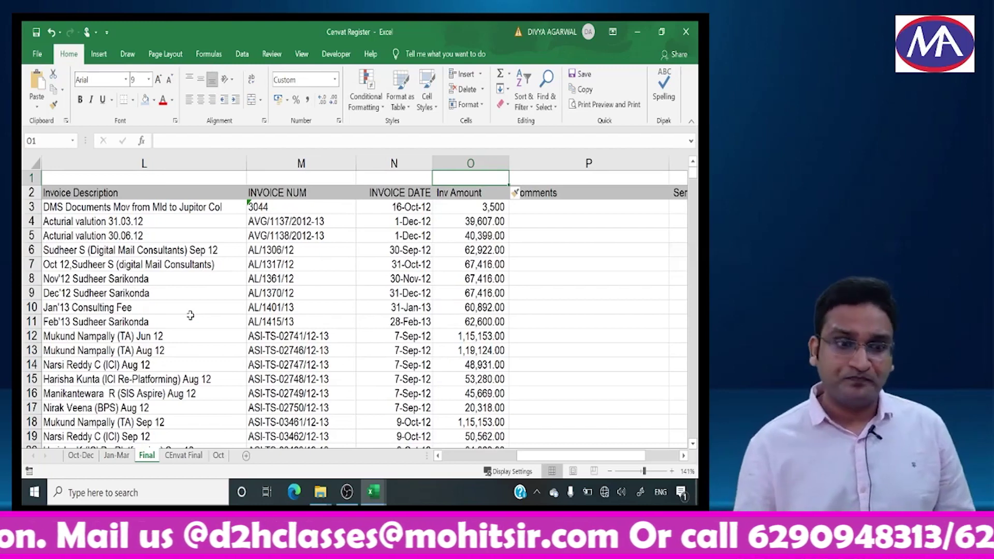
Insert three more blank rows above the header row, working from cell D1
{"action": "key", "text": "Left"}
{"action": "key", "text": "Left"}
{"action": "key", "text": "Left"}
{"action": "key", "text": "ctrl+Left"}
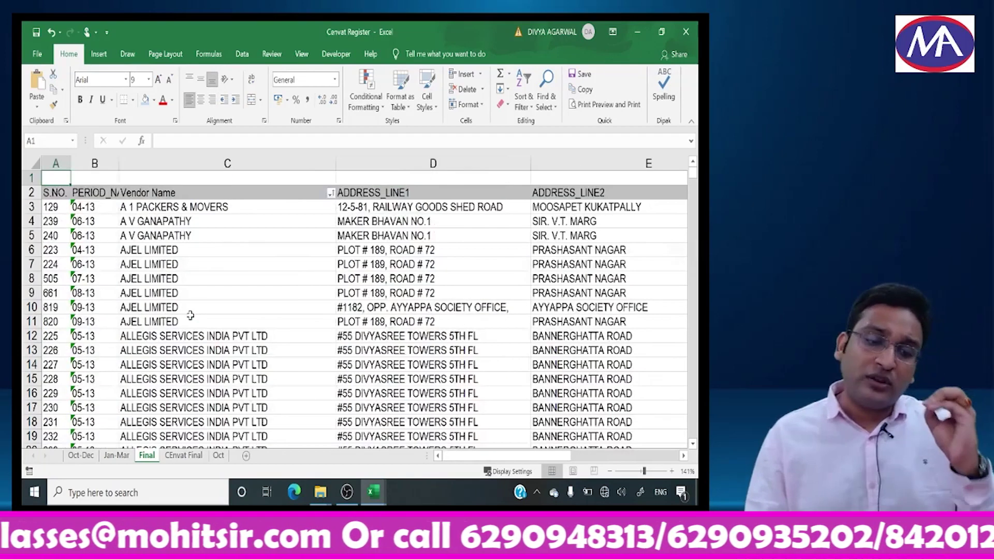
{"action": "key", "text": "Right"}
{"action": "key", "text": "Right"}
{"action": "key", "text": "Right"}
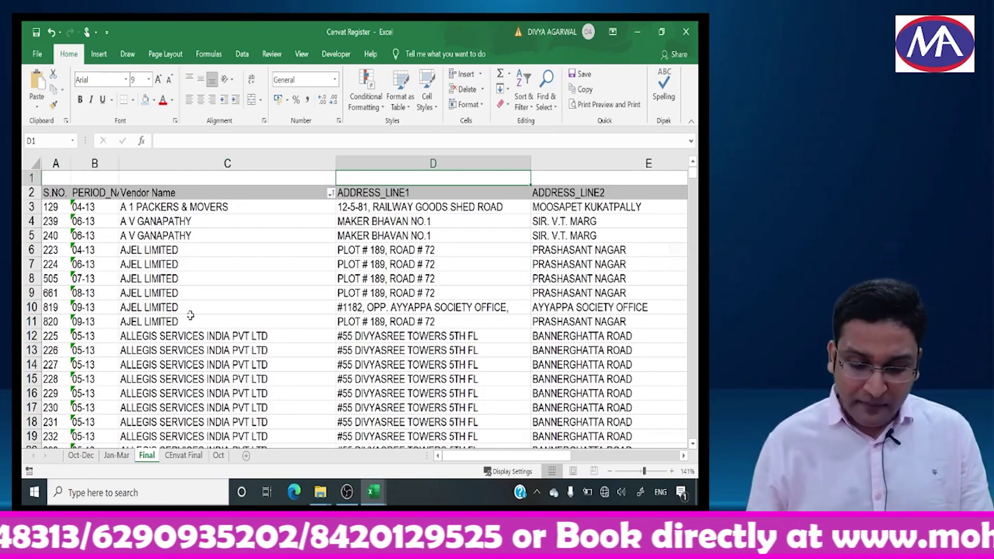
{"action": "key", "text": "alt+i"}
{"action": "key", "text": "r"}
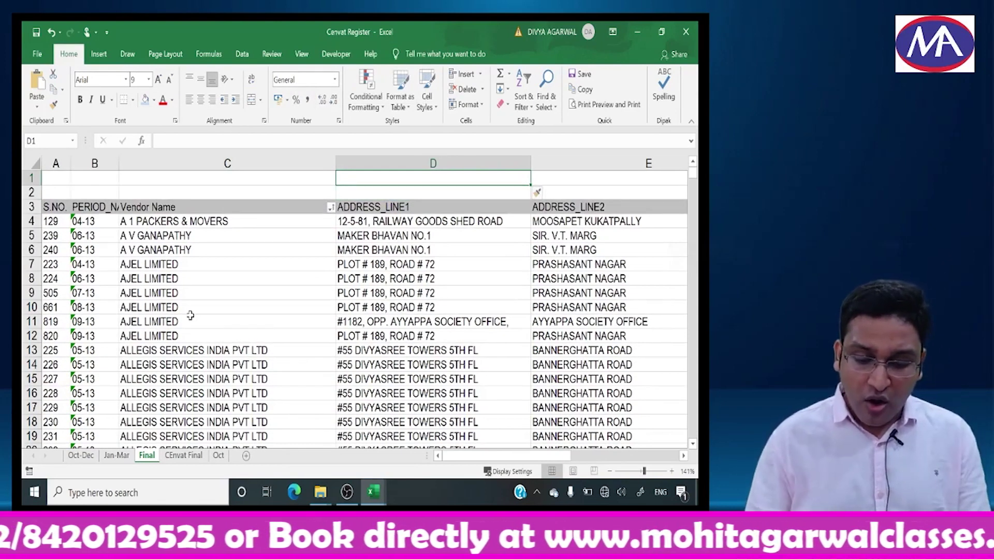
{"action": "key", "text": "alt+i"}
{"action": "key", "text": "r"}
{"action": "key", "text": "alt+i"}
{"action": "key", "text": "r"}
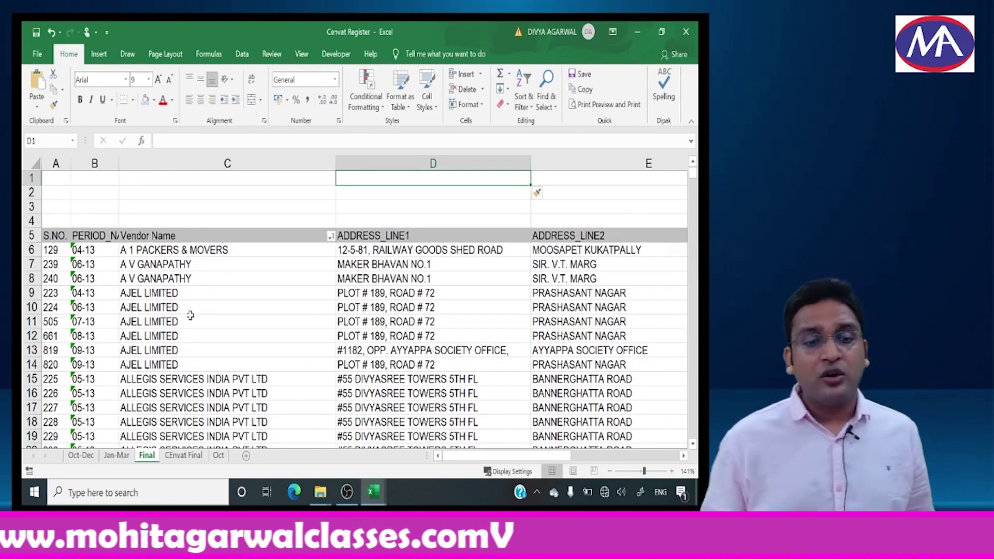
Insert a blank column before the S.NO. column, working from its header in A5
{"action": "key", "text": "Left"}
{"action": "key", "text": "Left"}
{"action": "key", "text": "Left"}
{"action": "key", "text": "Down"}
{"action": "key", "text": "Down"}
{"action": "key", "text": "Down"}
{"action": "key", "text": "Down"}
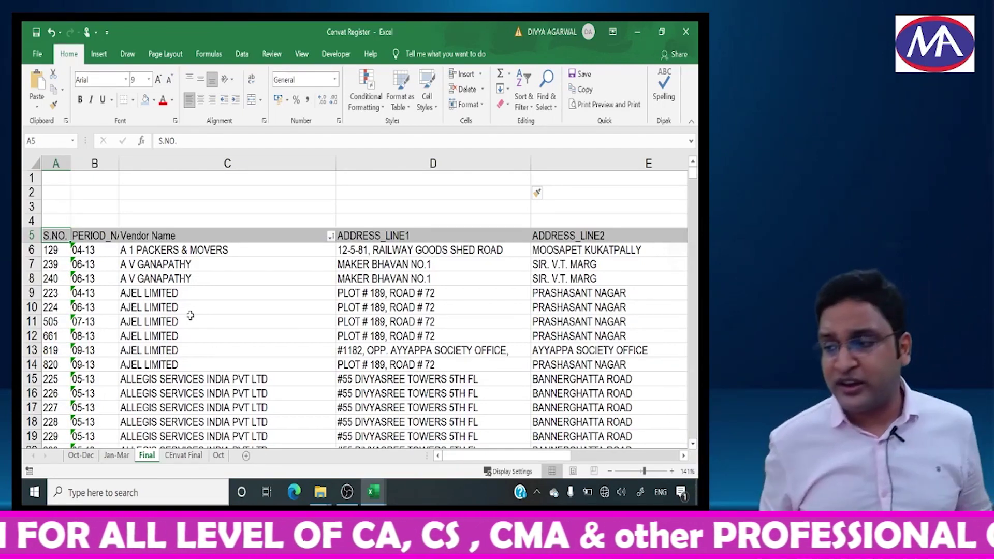
{"action": "key", "text": "alt+h"}
{"action": "key", "text": "i"}
{"action": "key", "text": "c"}
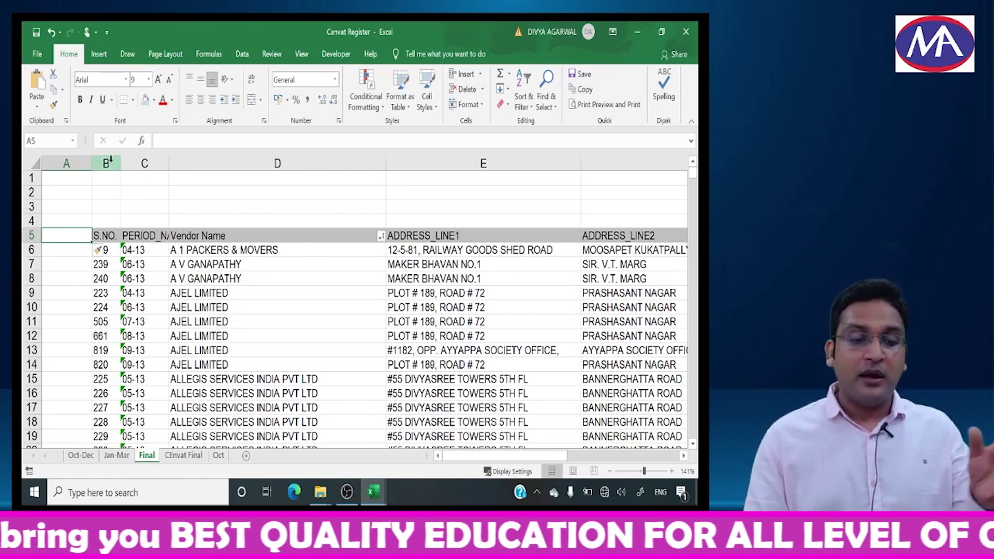
Insert a blank column between S.NO. and PERIOD_NAME by selecting the whole of column C
{"action": "left_click", "coordinate": [136, 162]}
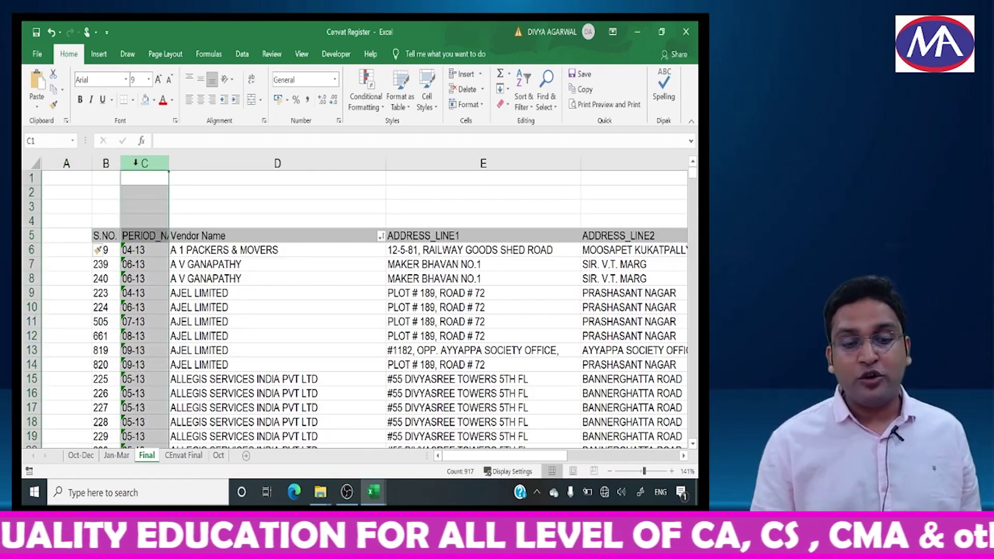
{"action": "right_click", "coordinate": [136, 164]}
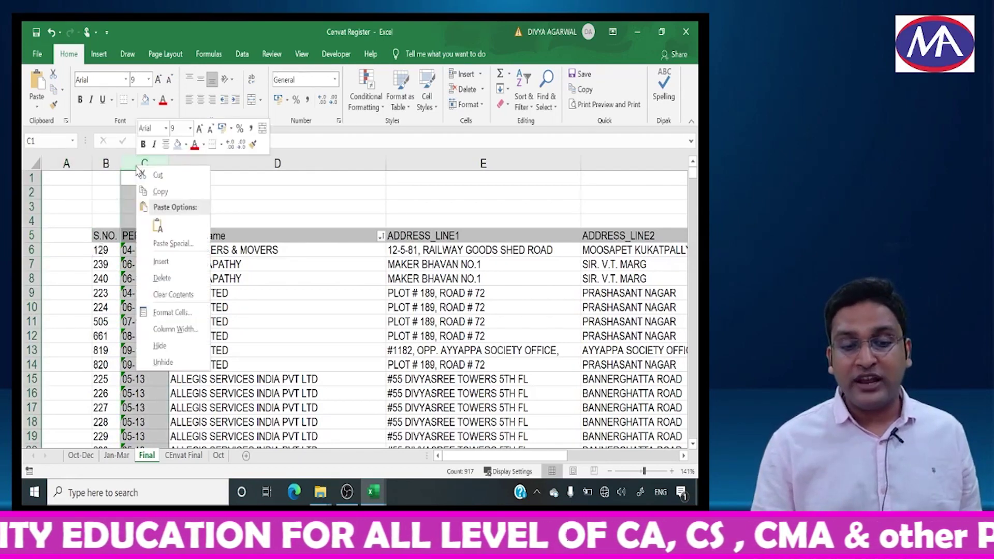
{"action": "left_click", "coordinate": [160, 262]}
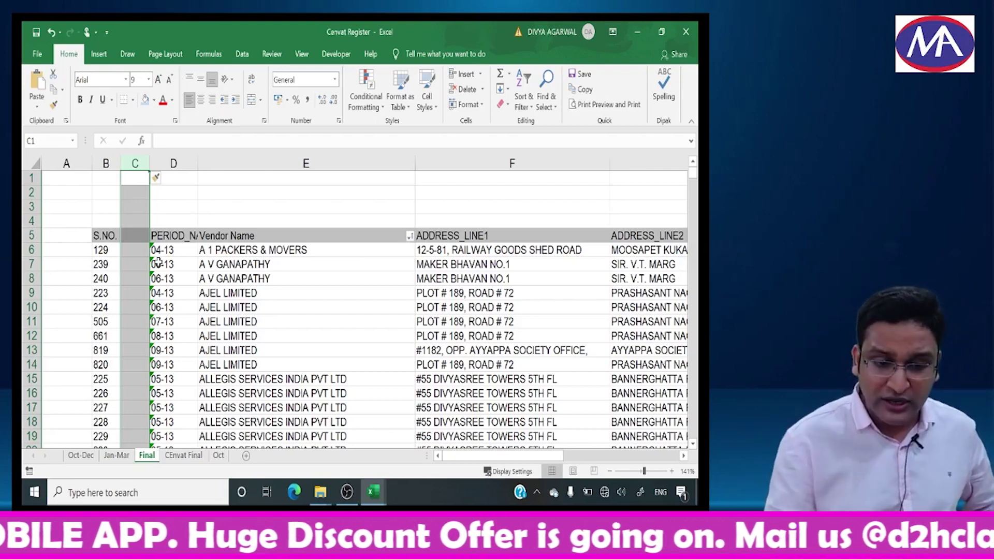
Try inserting a single cell at C3, undo it, and view the available insert options
{"action": "left_click", "coordinate": [178, 196]}
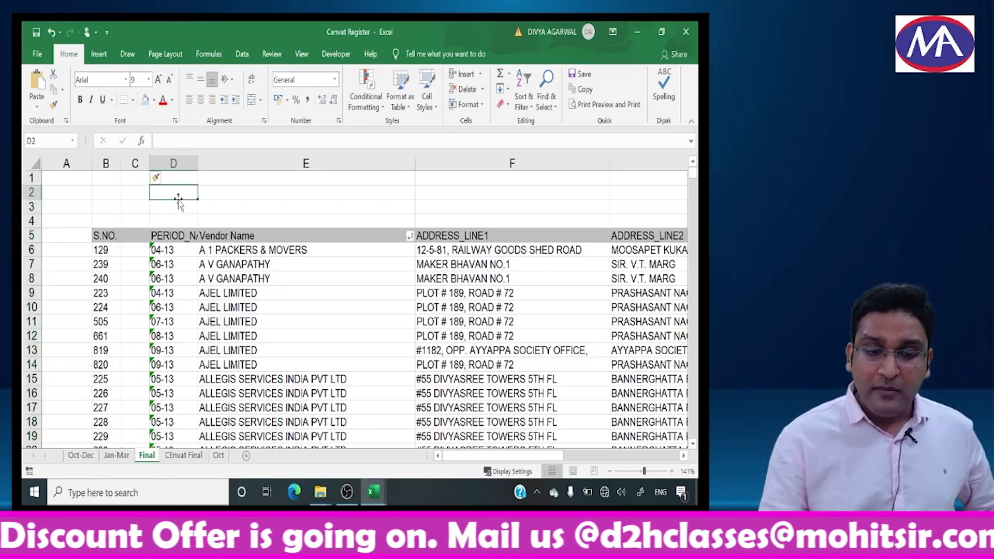
{"action": "left_click", "coordinate": [134, 205]}
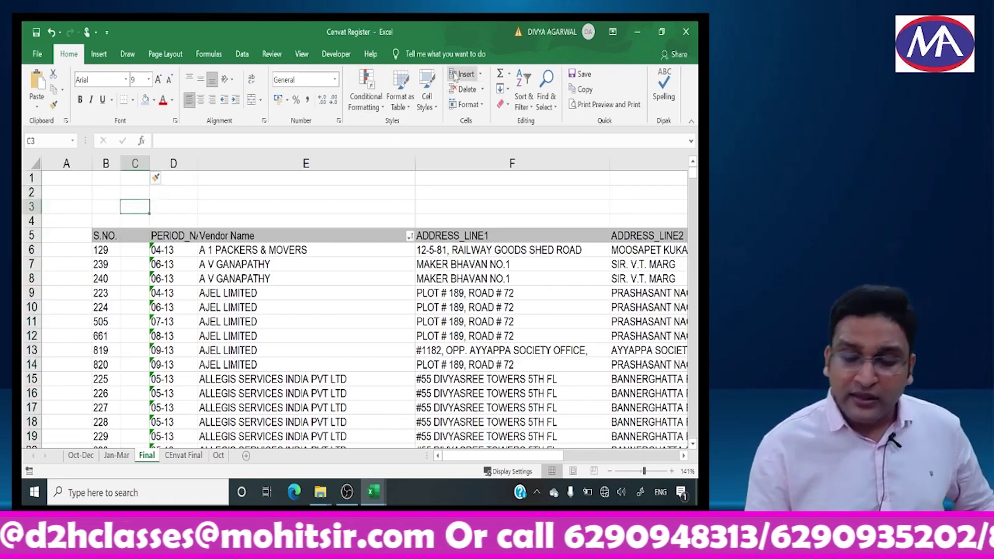
{"action": "left_click", "coordinate": [474, 78]}
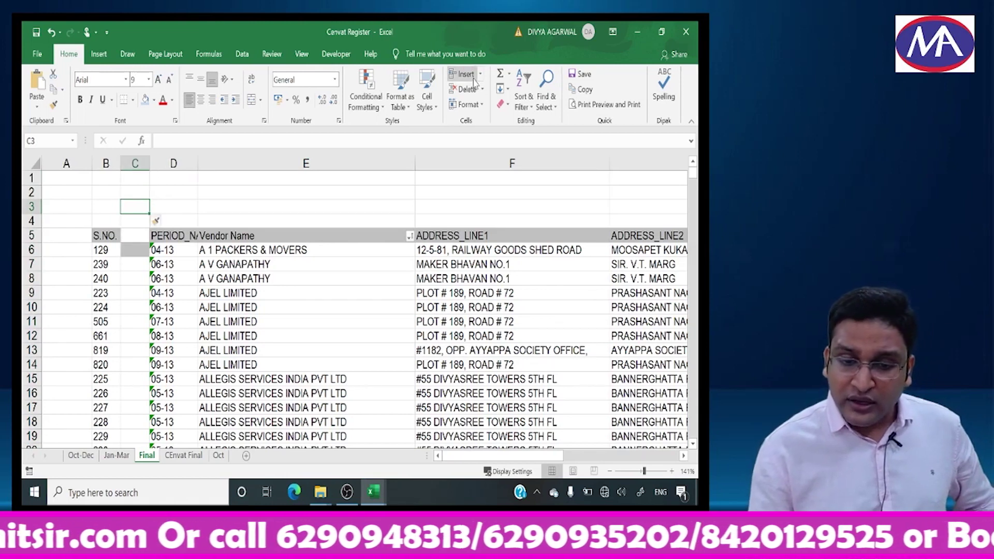
{"action": "key", "text": "ctrl+z"}
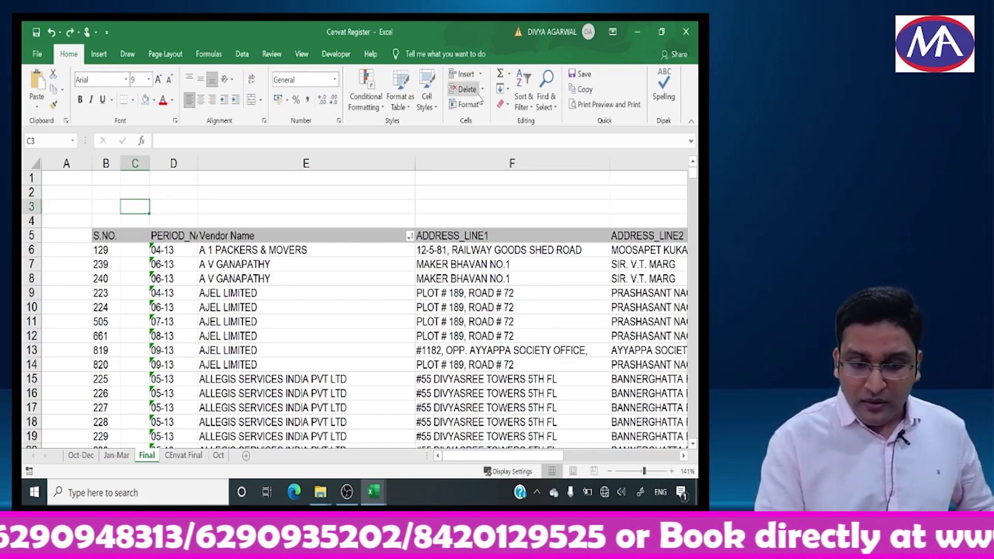
{"action": "left_click", "coordinate": [480, 75]}
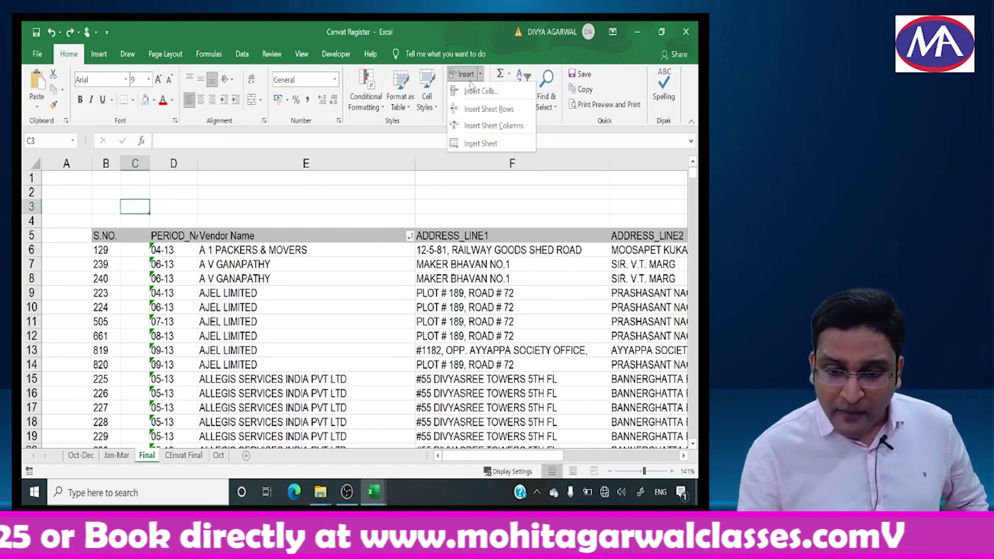
{"action": "left_click", "coordinate": [392, 182]}
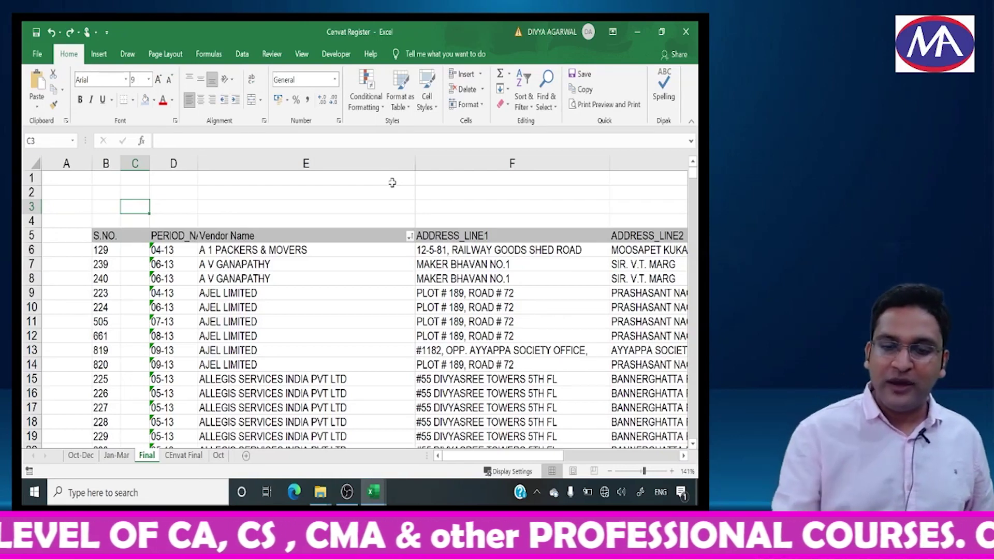
Examine the header row from column C past PAYMENT DATE into the empty columns, returning to A5
{"action": "key", "text": "Down"}
{"action": "key", "text": "Down"}
{"action": "key", "text": "Right"}
{"action": "key", "text": "Right"}
{"action": "key", "text": "Right"}
{"action": "key", "text": "Right"}
{"action": "key", "text": "Right"}
{"action": "key", "text": "Right"}
{"action": "key", "text": "Right"}
{"action": "key", "text": "Right"}
{"action": "key", "text": "Right"}
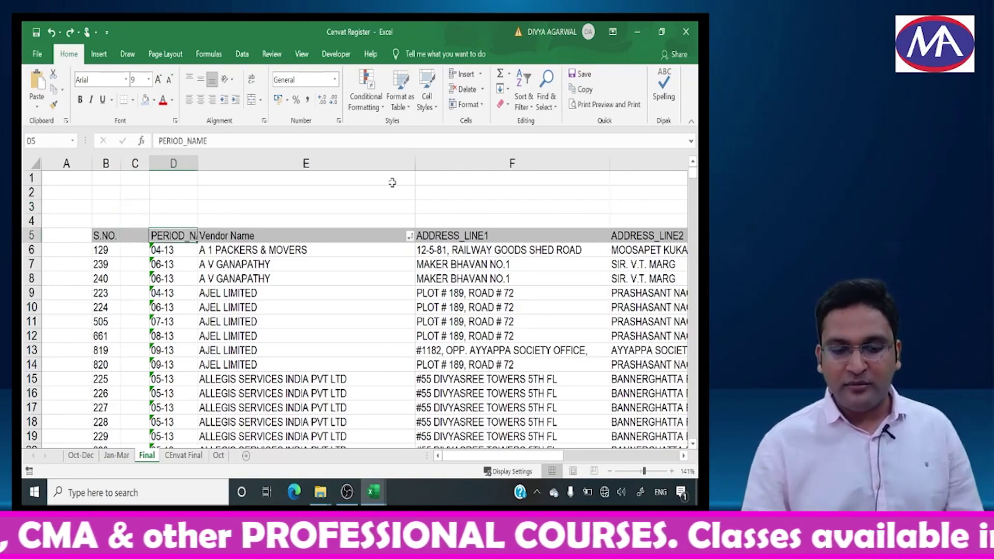
{"action": "key", "text": "Right"}
{"action": "key", "text": "Right"}
{"action": "key", "text": "Right"}
{"action": "key", "text": "Right"}
{"action": "key", "text": "Right"}
{"action": "key", "text": "Right"}
{"action": "key", "text": "Right"}
{"action": "key", "text": "Right"}
{"action": "key", "text": "Right"}
{"action": "key", "text": "Right"}
{"action": "key", "text": "Right"}
{"action": "key", "text": "Right"}
{"action": "key", "text": "Right"}
{"action": "key", "text": "Right"}
{"action": "key", "text": "Right"}
{"action": "key", "text": "Right"}
{"action": "key", "text": "Right"}
{"action": "key", "text": "Right"}
{"action": "key", "text": "Right"}
{"action": "key", "text": "Right"}
{"action": "key", "text": "Left"}
{"action": "key", "text": "Left"}
{"action": "key", "text": "Left"}
{"action": "key", "text": "Left"}
{"action": "key", "text": "Left"}
{"action": "key", "text": "Left"}
{"action": "key", "text": "Left"}
{"action": "key", "text": "Left"}
{"action": "key", "text": "Left"}
{"action": "key", "text": "Left"}
{"action": "key", "text": "Left"}
{"action": "key", "text": "Left"}
{"action": "key", "text": "Left"}
{"action": "key", "text": "Left"}
{"action": "key", "text": "Left"}
{"action": "key", "text": "Left"}
{"action": "key", "text": "Left"}
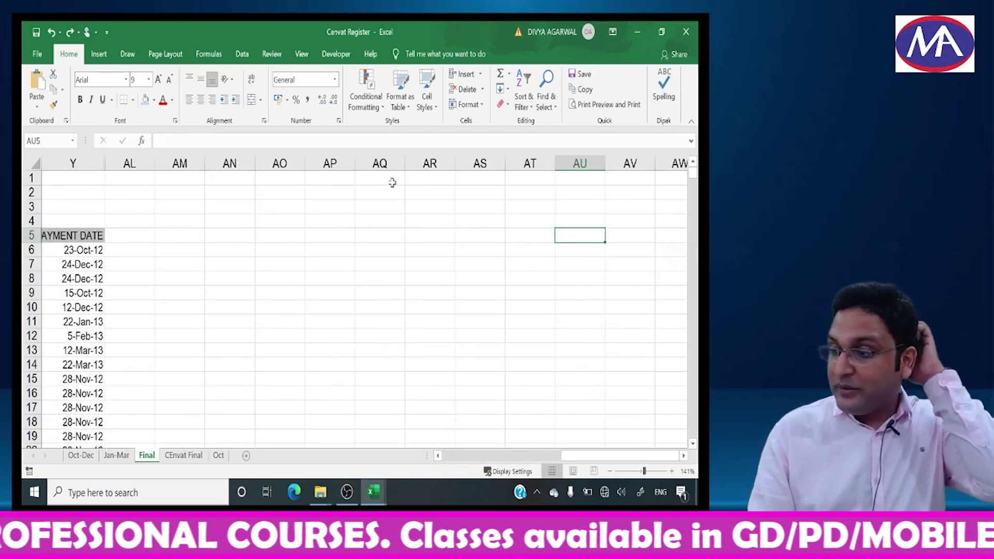
{"action": "key", "text": "Left"}
{"action": "key", "text": "Left"}
{"action": "key", "text": "Left"}
{"action": "key", "text": "Left"}
{"action": "key", "text": "Left"}
{"action": "key", "text": "Left"}
{"action": "key", "text": "Left"}
{"action": "key", "text": "Left"}
{"action": "key", "text": "Left"}
{"action": "key", "text": "Left"}
{"action": "key", "text": "Left"}
{"action": "key", "text": "Left"}
{"action": "key", "text": "Left"}
{"action": "key", "text": "Left"}
{"action": "key", "text": "Left"}
{"action": "key", "text": "Left"}
{"action": "key", "text": "Left"}
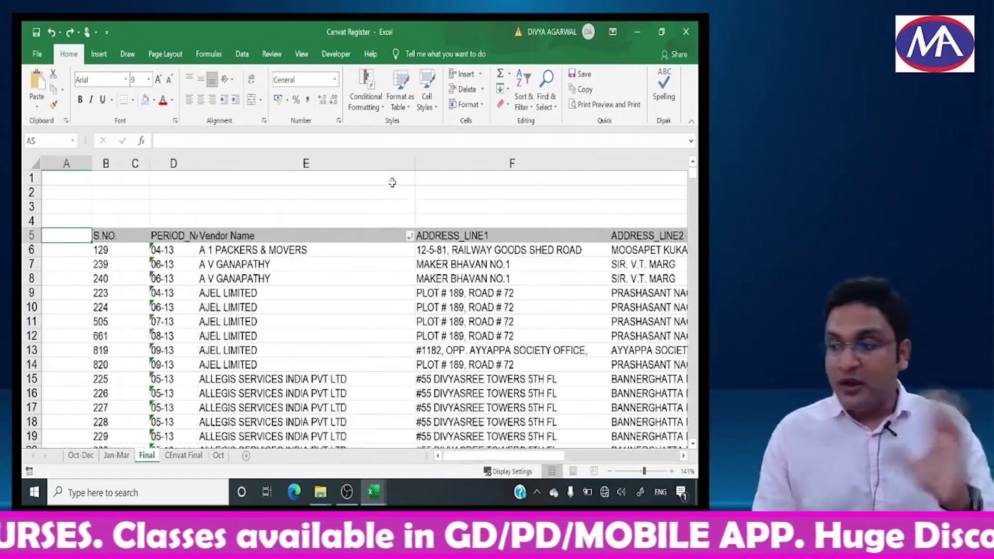
Try inserting a single cell at C5 in the header row and undo it
{"action": "key", "text": "Right"}
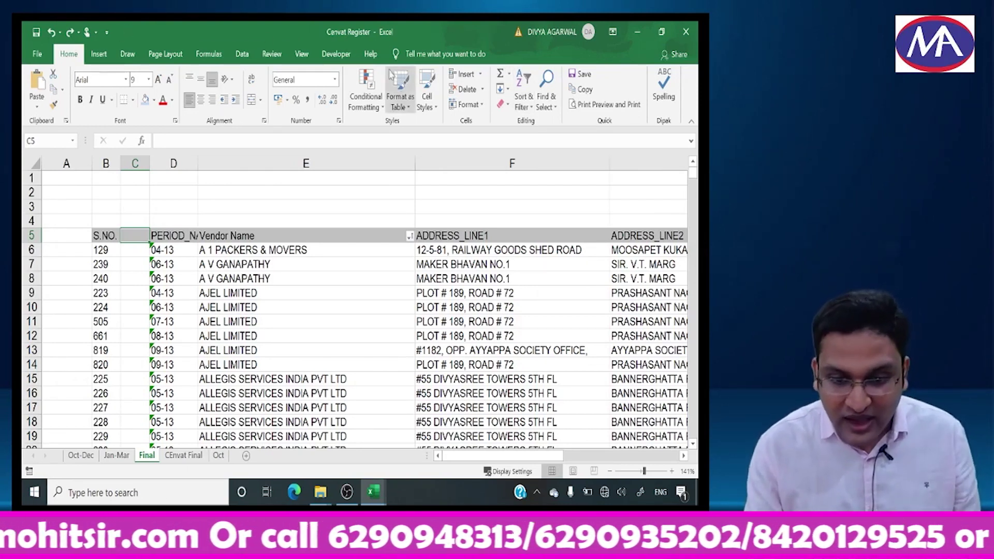
{"action": "left_click", "coordinate": [467, 75]}
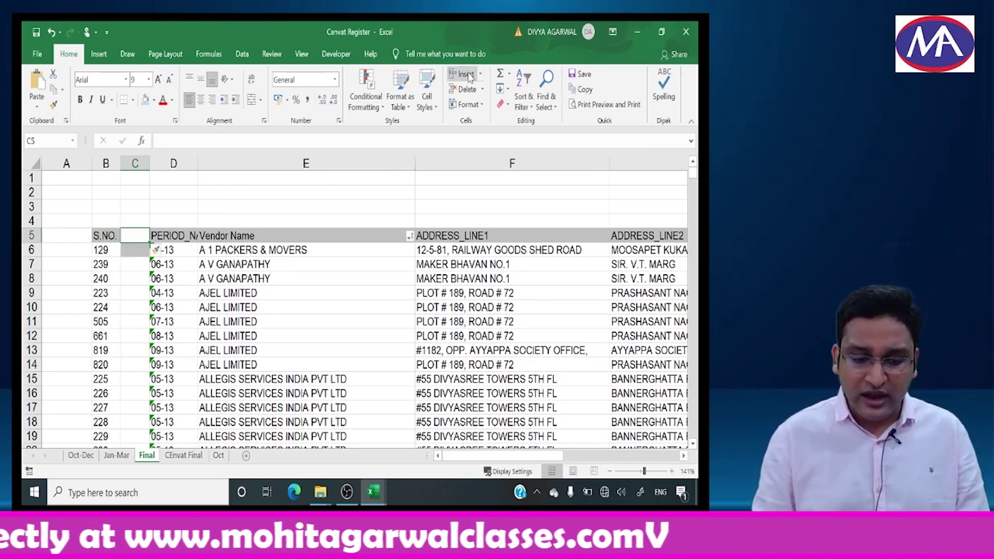
{"action": "key", "text": "ctrl+z"}
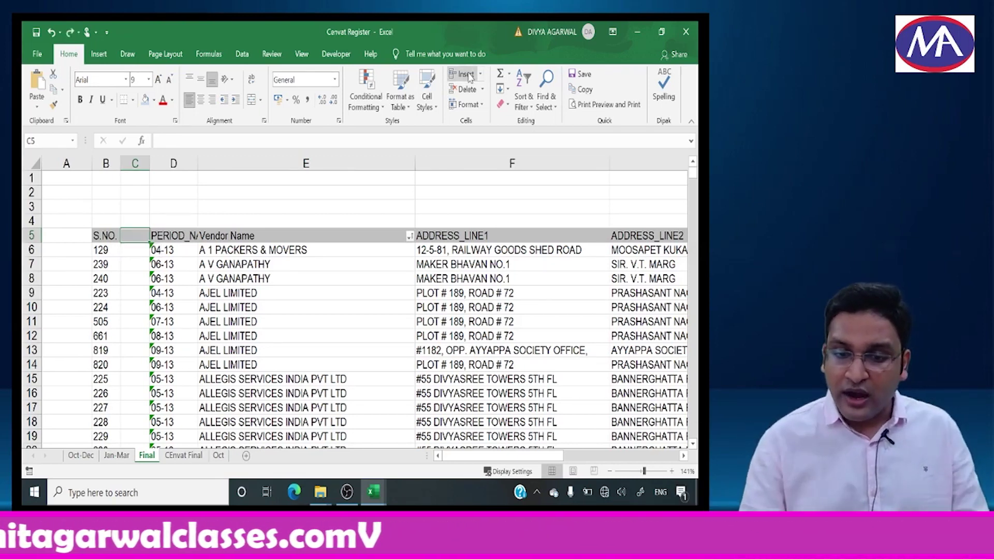
Insert three more blank sheet columns at column C, before PERIOD_NAME
{"action": "left_click", "coordinate": [482, 75]}
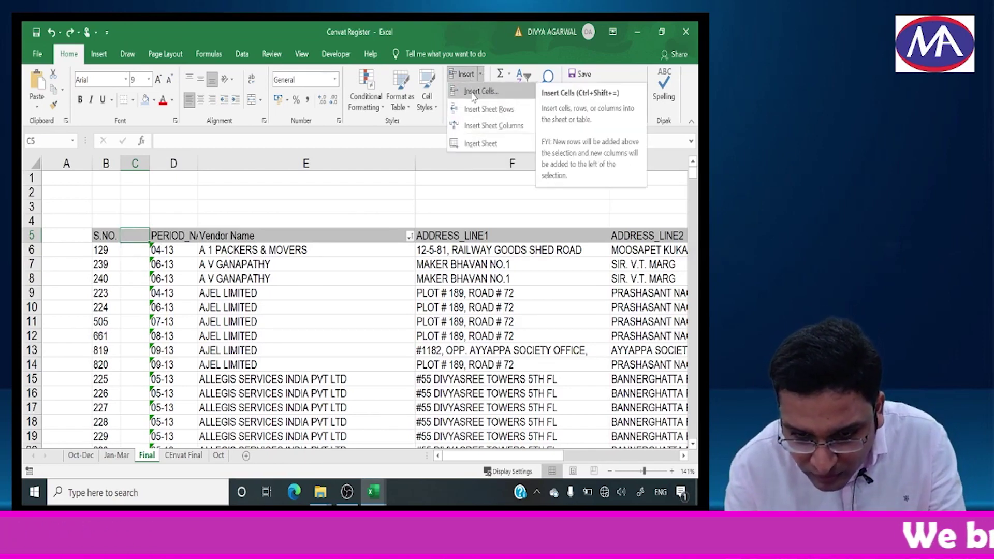
{"action": "left_click", "coordinate": [481, 126]}
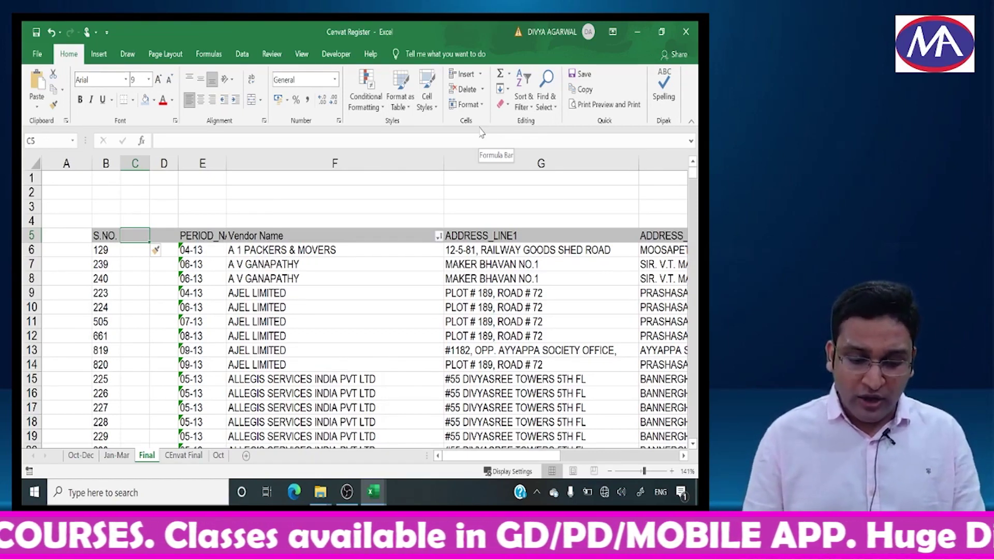
{"action": "key", "text": "alt+i"}
{"action": "key", "text": "c"}
{"action": "key", "text": "alt+i"}
{"action": "key", "text": "c"}
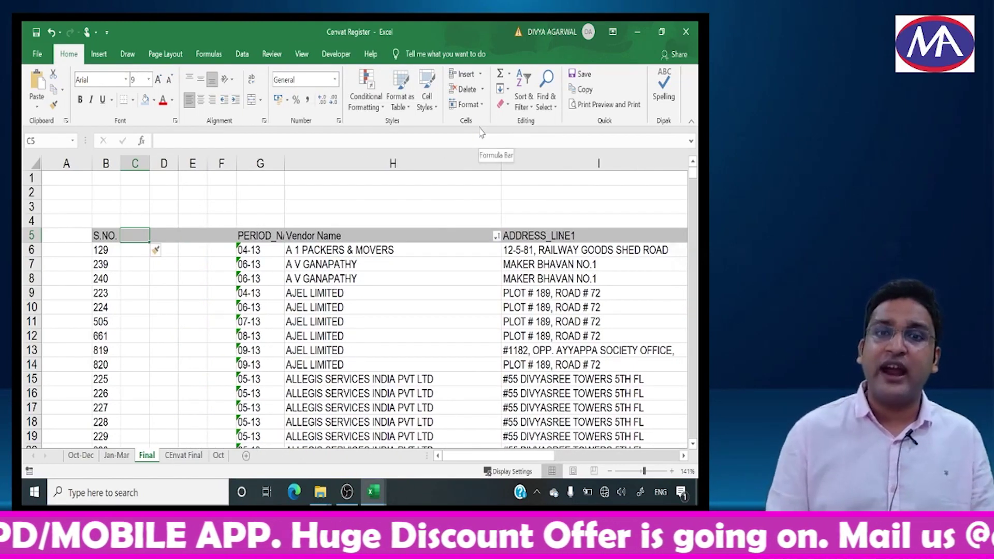
Insert one more blank column at column C and one more blank row above the headers at C5
{"action": "type", "text": "icicicic"}
{"action": "key", "text": "Escape"}
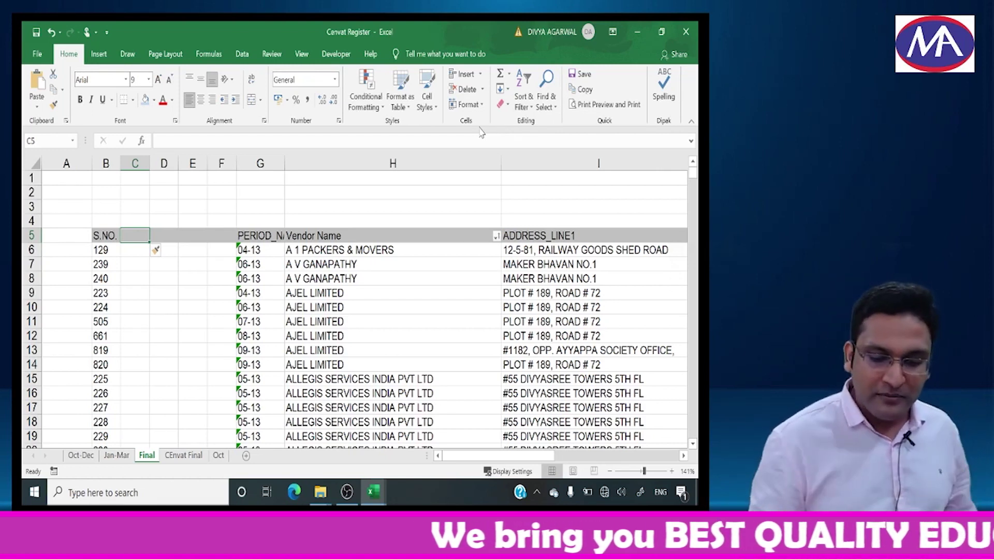
{"action": "key", "text": "alt"}
{"action": "key", "text": "i"}
{"action": "key", "text": "c"}
{"action": "key", "text": "alt"}
{"action": "key", "text": "i"}
{"action": "key", "text": "c"}
{"action": "key", "text": "r"}
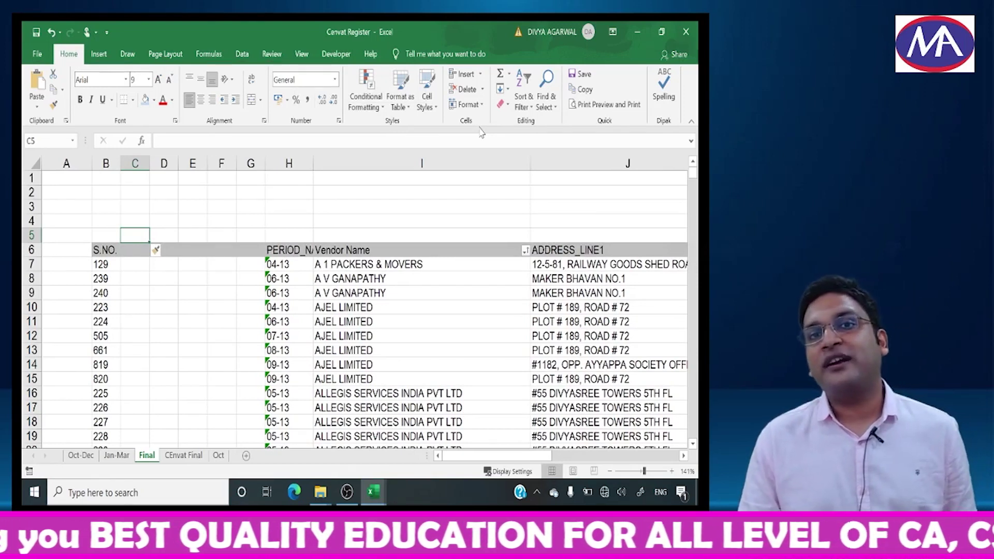
Undo the extra row and all column insertions between S.NO. and PERIOD_NAME
{"action": "key", "text": "Down"}
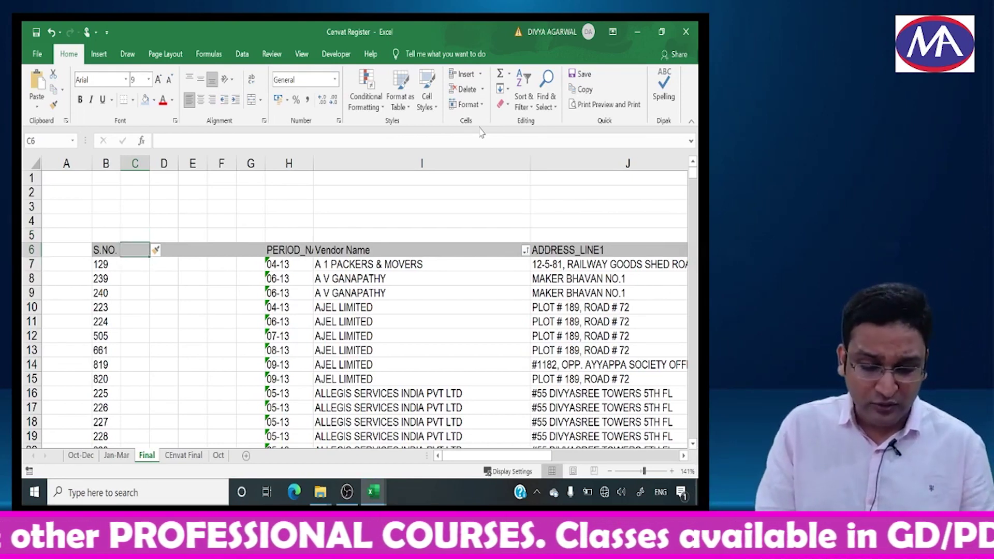
{"action": "key", "text": "ctrl+z"}
{"action": "key", "text": "ctrl+z"}
{"action": "key", "text": "ctrl+z"}
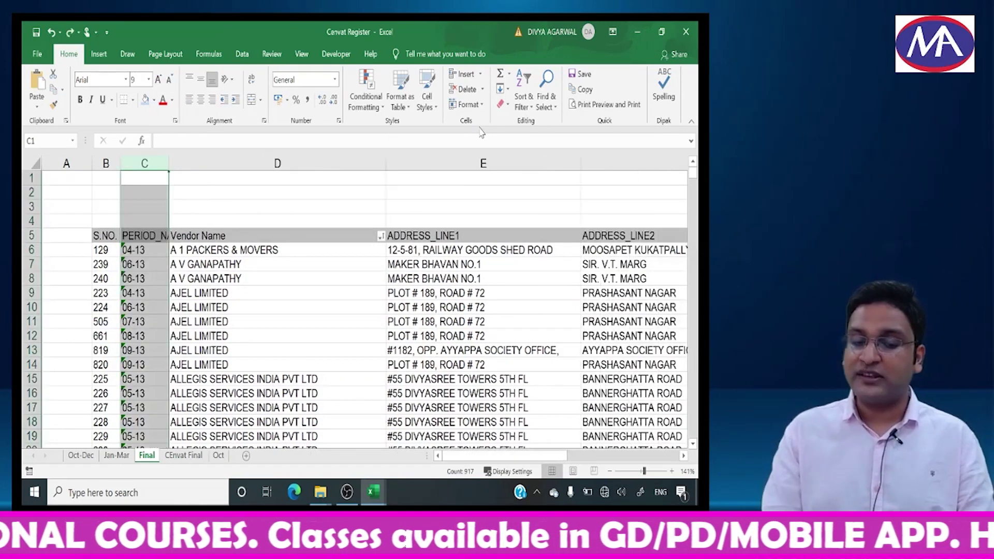
Go back over the row 5 headers from S.NO. to ADDRESS_LINE1 in E5
{"action": "key", "text": "Left"}
{"action": "key", "text": "Down"}
{"action": "key", "text": "Down"}
{"action": "key", "text": "Down"}
{"action": "key", "text": "Down"}
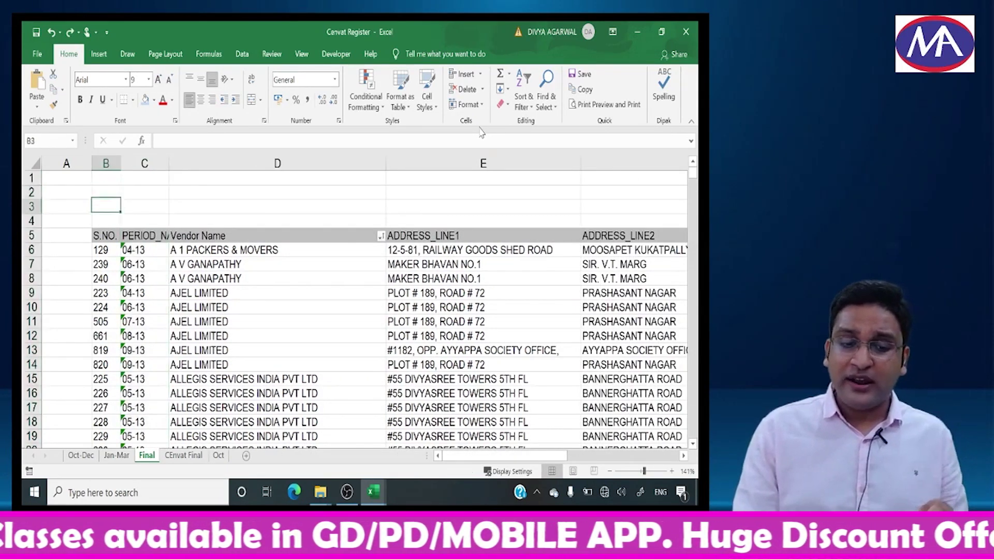
{"action": "key", "text": "Right"}
{"action": "key", "text": "Right"}
{"action": "key", "text": "Right"}
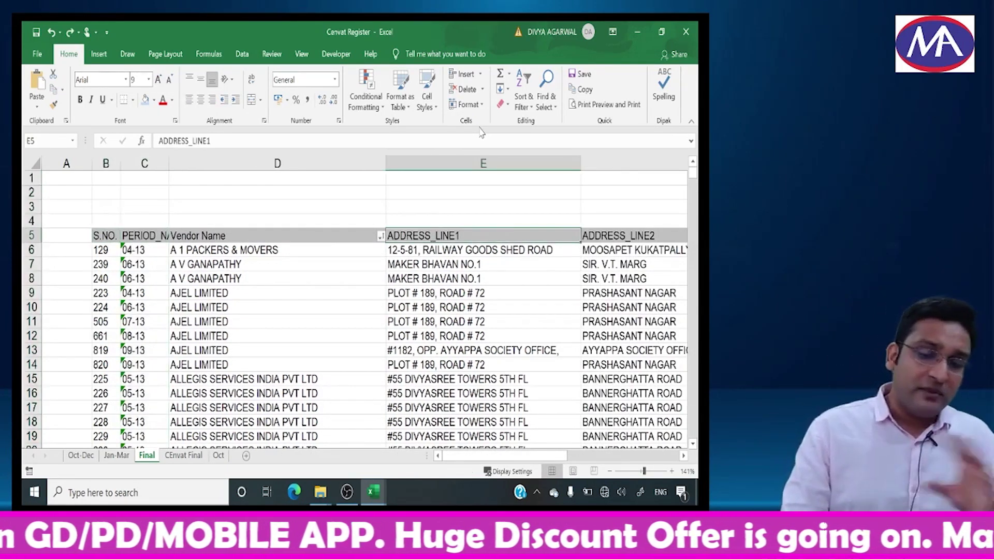
Review the ADDRESS_LINE, CITY, STATE, ZIP and PAN NO columns, looking at the row 7 entries
{"action": "key", "text": "Right"}
{"action": "key", "text": "Right"}
{"action": "key", "text": "Right"}
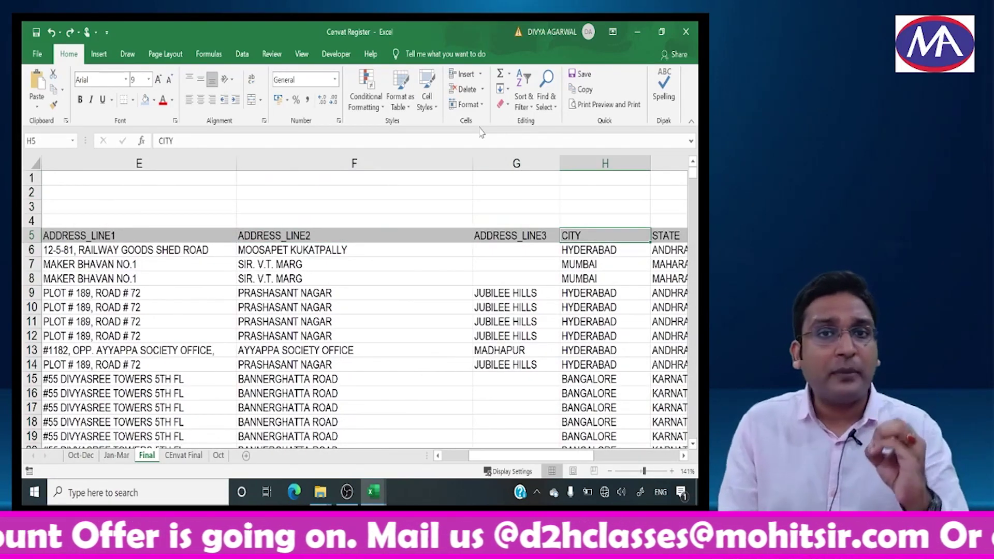
{"action": "key", "text": "Down"}
{"action": "key", "text": "Down"}
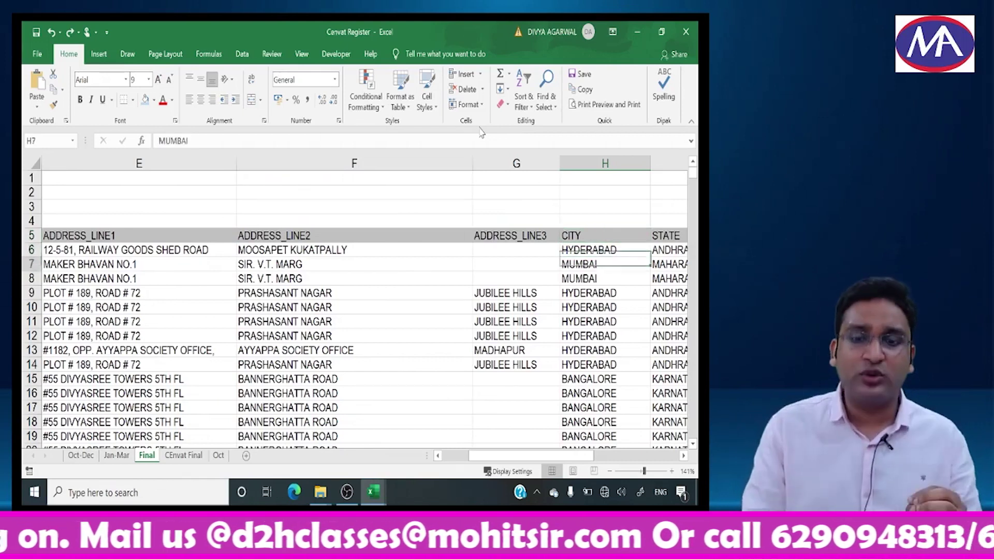
{"action": "key", "text": "Right"}
{"action": "key", "text": "Right"}
{"action": "key", "text": "Right"}
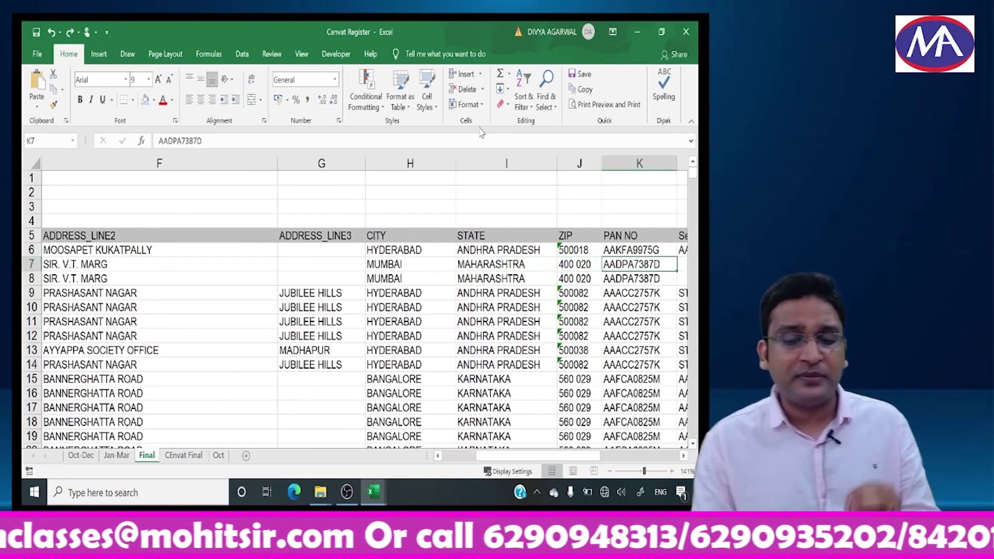
{"action": "key", "text": "Left"}
{"action": "key", "text": "Left"}
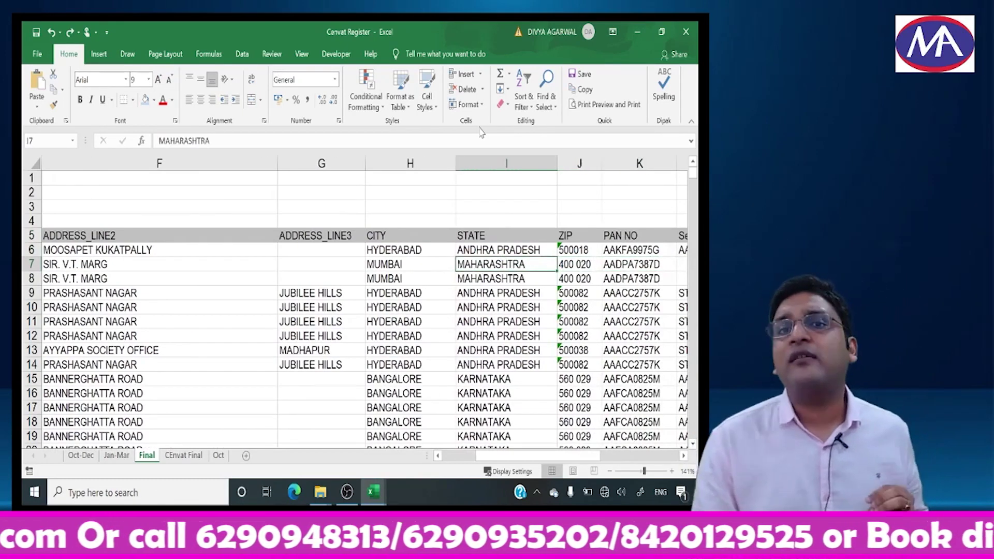
Look through the PAN NO, Service Tax # and Invoice Description entries down to row 9
{"action": "key", "text": "Right"}
{"action": "key", "text": "Right"}
{"action": "key", "text": "Right"}
{"action": "key", "text": "Right"}
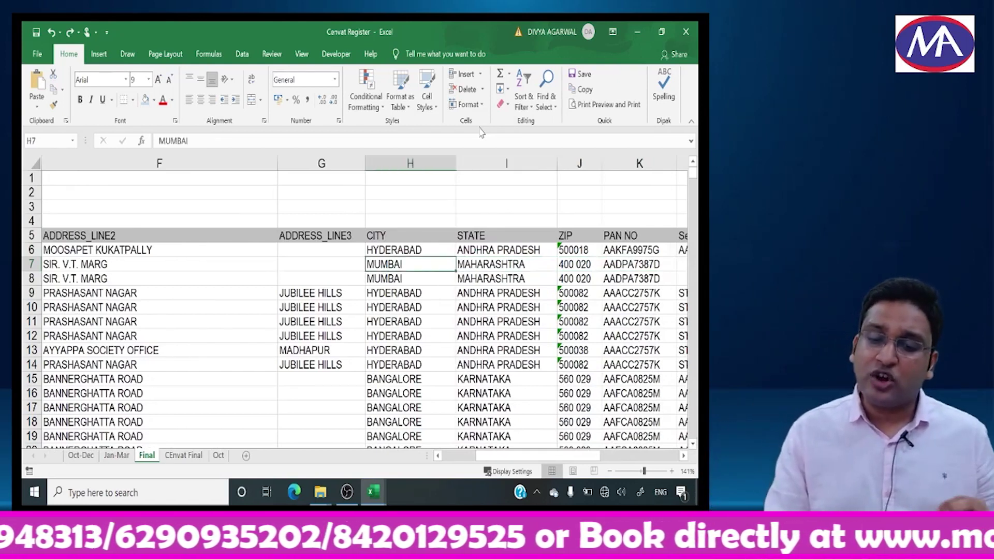
{"action": "key", "text": "Left"}
{"action": "key", "text": "Down"}
{"action": "key", "text": "Down"}
{"action": "key", "text": "Left"}
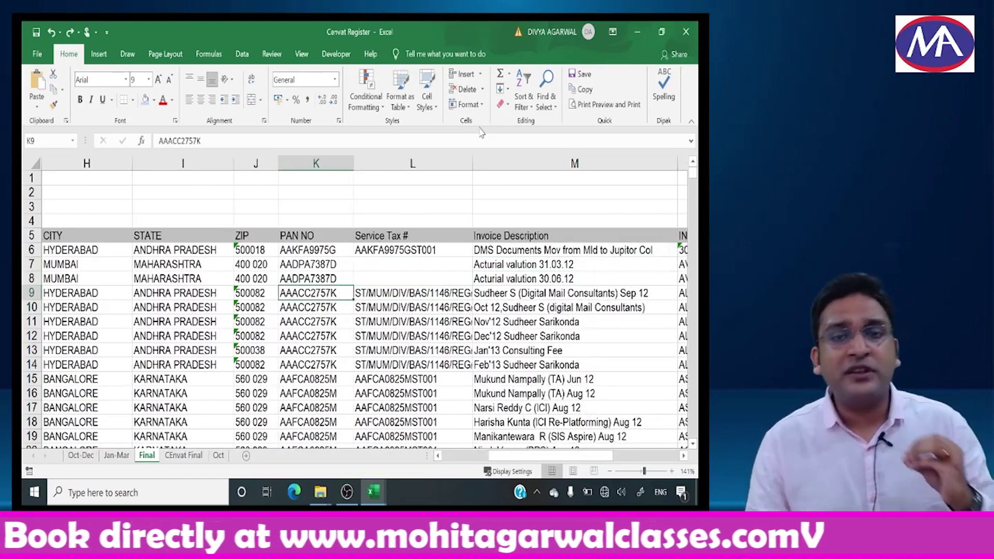
{"action": "key", "text": "Right"}
{"action": "key", "text": "Right"}
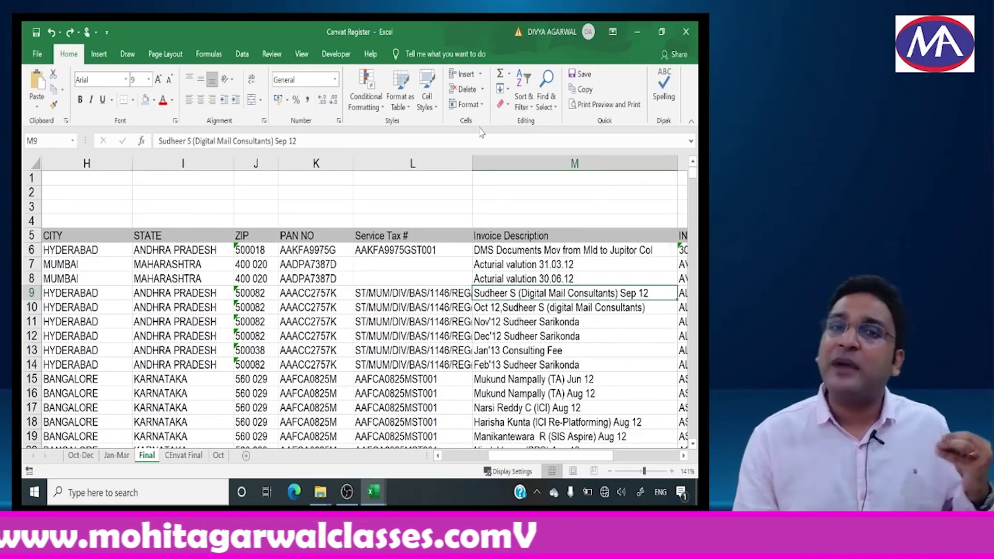
{"action": "key", "text": "Left"}
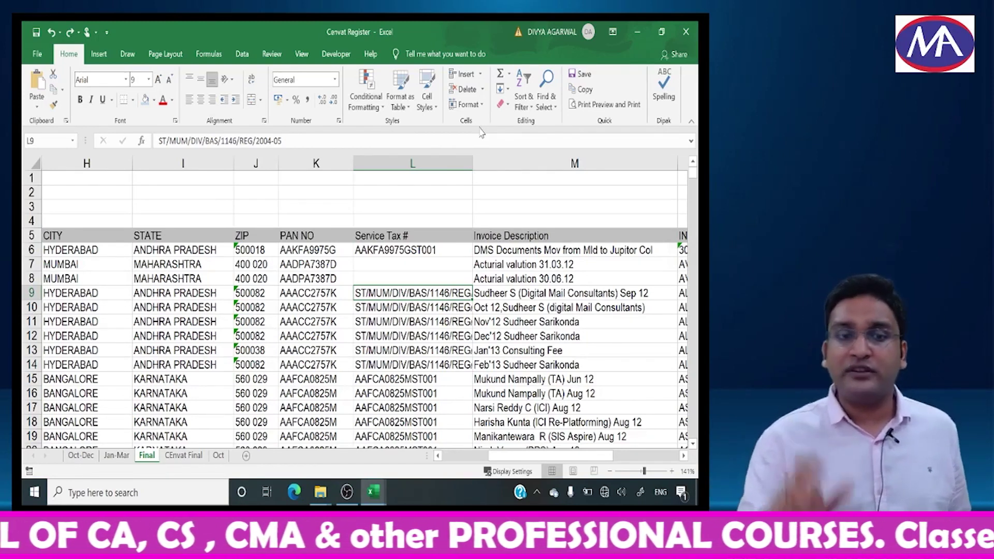
Return from the Service Tax # entry in row 9 to the S.NO. header in B5
{"action": "key", "text": "Left"}
{"action": "key", "text": "Left"}
{"action": "key", "text": "Left"}
{"action": "key", "text": "Left"}
{"action": "key", "text": "Left"}
{"action": "key", "text": "Left"}
{"action": "key", "text": "Left"}
{"action": "key", "text": "Left"}
{"action": "key", "text": "Left"}
{"action": "key", "text": "Left"}
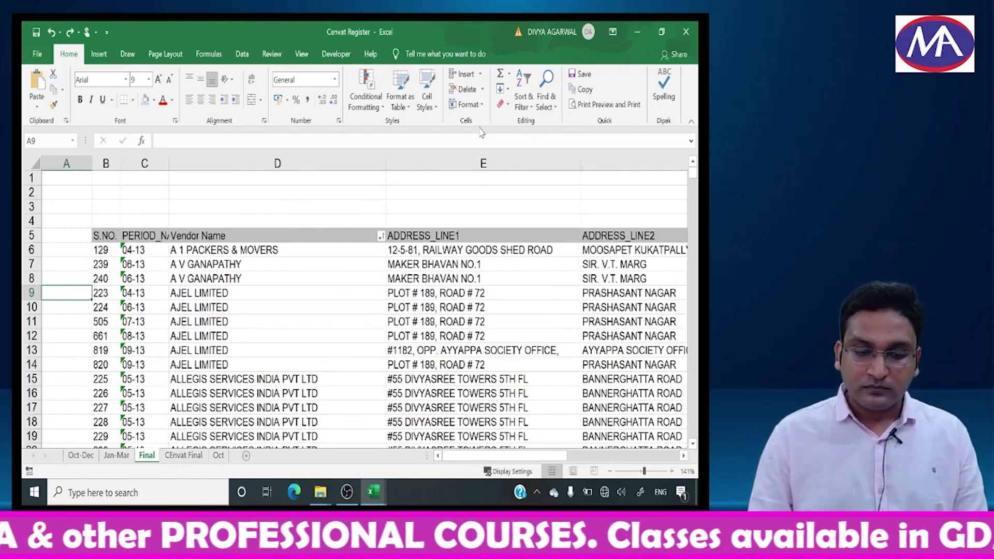
{"action": "key", "text": "Up"}
{"action": "key", "text": "Up"}
{"action": "key", "text": "Up"}
{"action": "key", "text": "Up"}
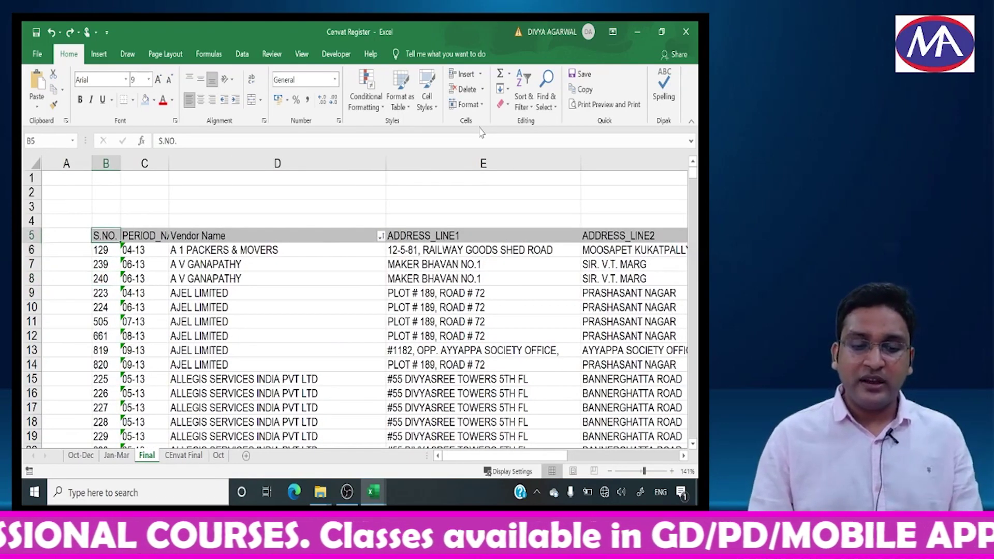
Narrow the Vendor Name, ADDRESS_LINE1 and ADDRESS_LINE2 columns so that their longer entries are cut off
{"action": "left_click_drag", "start_coordinate": [384, 161], "coordinate": [326, 168]}
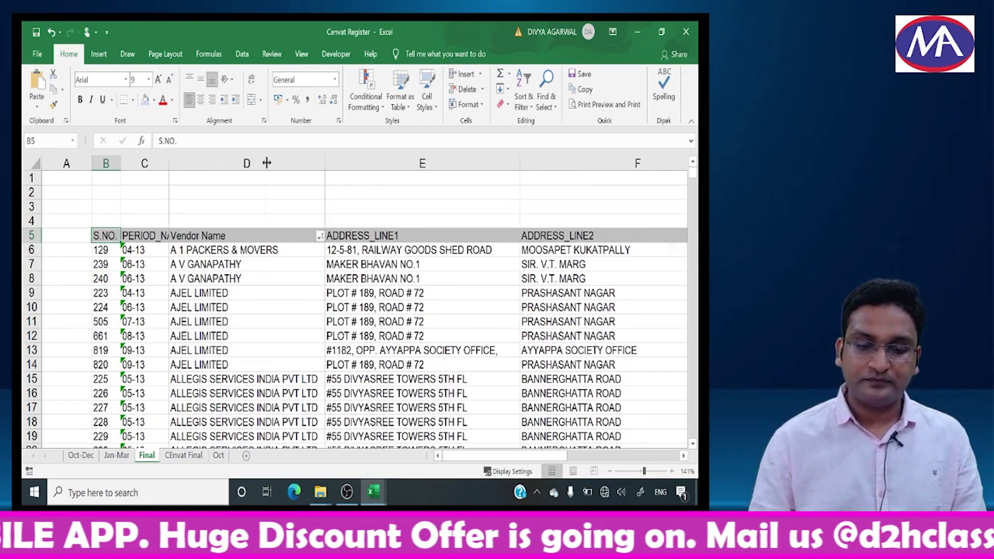
{"action": "left_click_drag", "start_coordinate": [266, 163], "coordinate": [265, 163]}
{"action": "left_click_drag", "start_coordinate": [460, 163], "coordinate": [392, 166]}
{"action": "left_click_drag", "start_coordinate": [629, 163], "coordinate": [460, 175]}
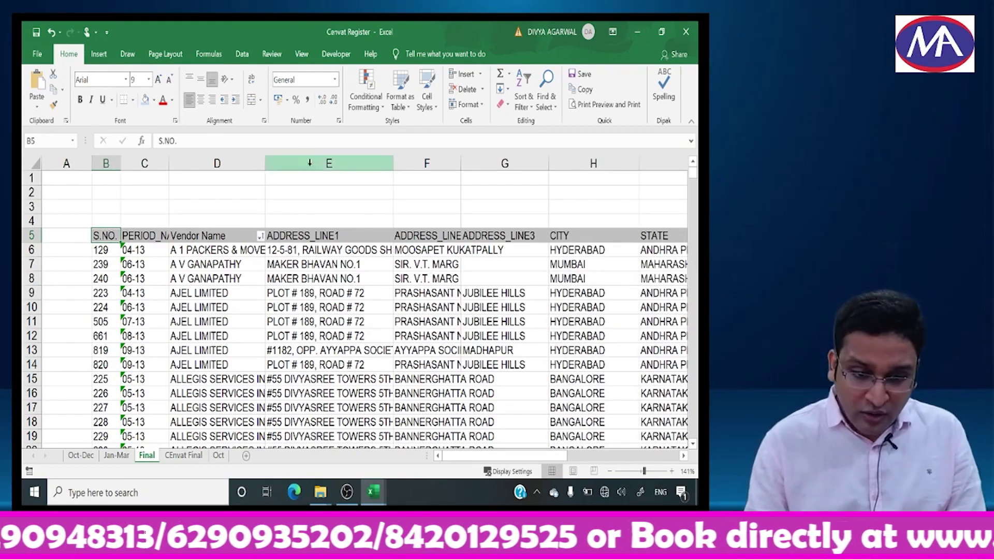
Manually widen the Vendor Name column to fit ALLEGIS SERVICES INDIA PVT LTD, and widen the ADDRESS_LINE1 column slightly
{"action": "left_click_drag", "start_coordinate": [268, 165], "coordinate": [294, 167]}
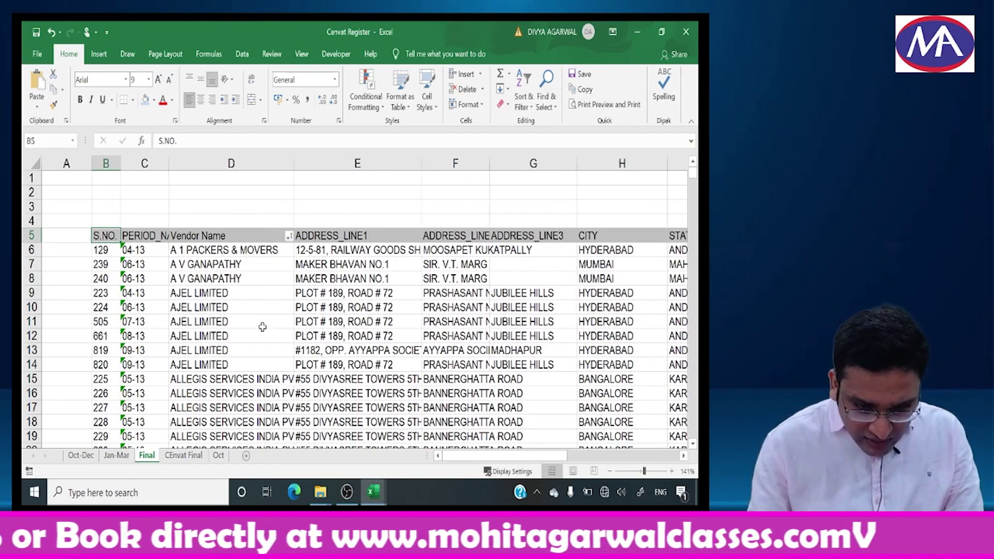
{"action": "left_click", "coordinate": [256, 383]}
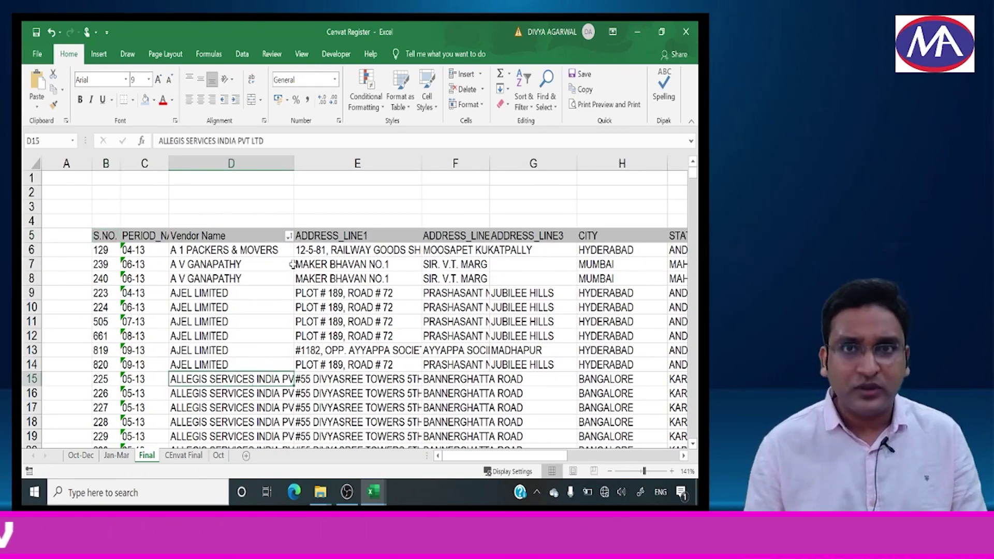
{"action": "left_click_drag", "start_coordinate": [292, 159], "coordinate": [333, 162]}
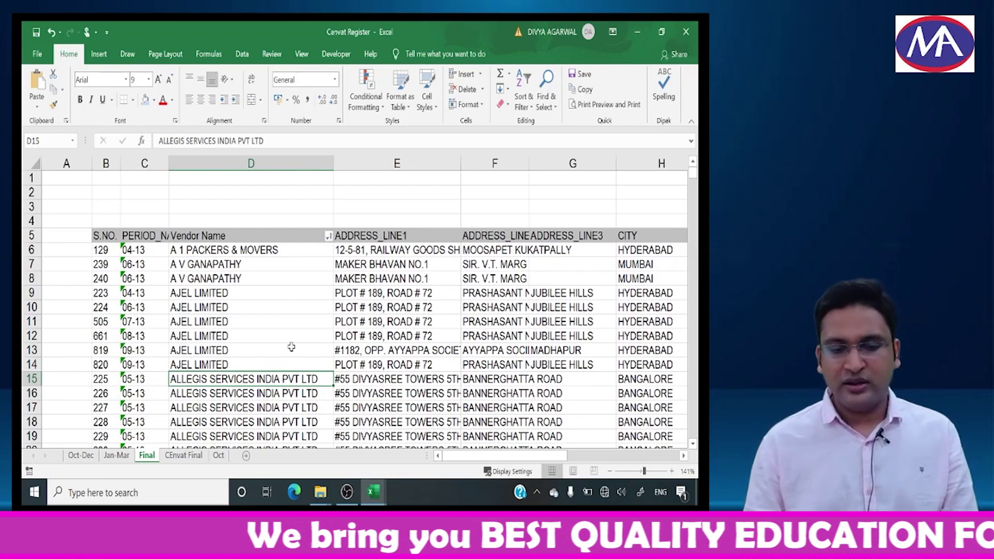
{"action": "left_click", "coordinate": [394, 350]}
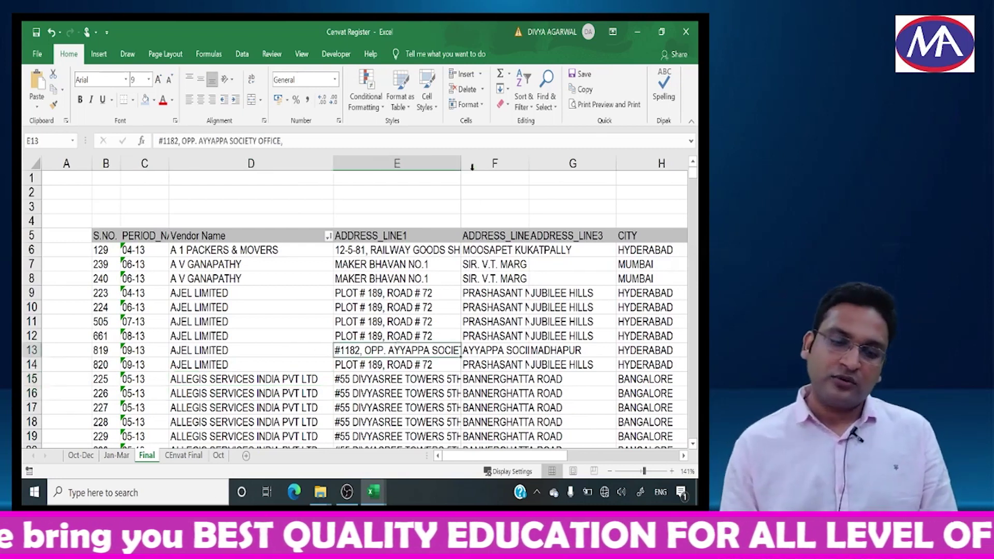
{"action": "left_click_drag", "start_coordinate": [461, 168], "coordinate": [472, 171]}
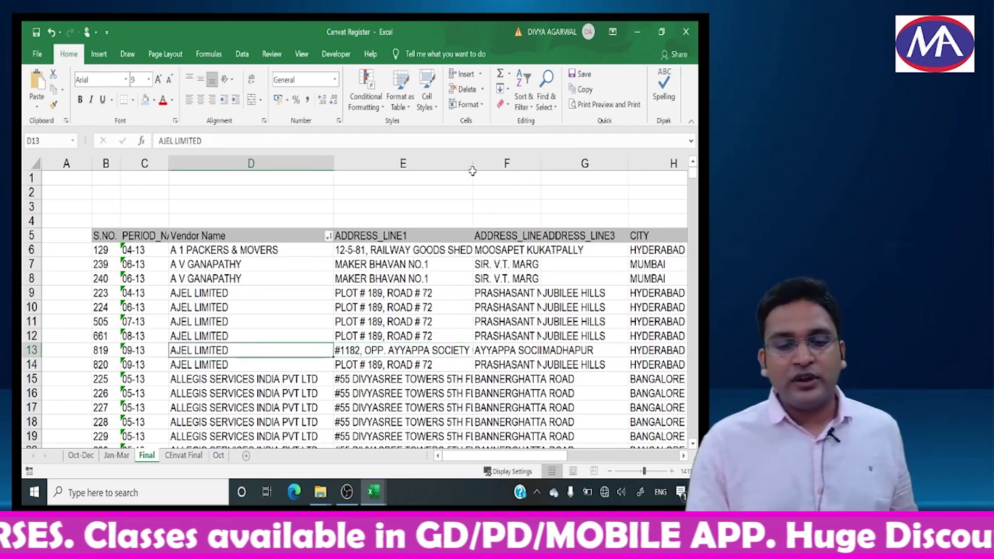
AutoFit the Vendor Name and ADDRESS_LINE1 columns to their longest entries
{"action": "key", "text": "Left"}
{"action": "key", "text": "Left"}
{"action": "key", "text": "Up"}
{"action": "key", "text": "Up"}
{"action": "key", "text": "Up"}
{"action": "key", "text": "Up"}
{"action": "key", "text": "Right"}
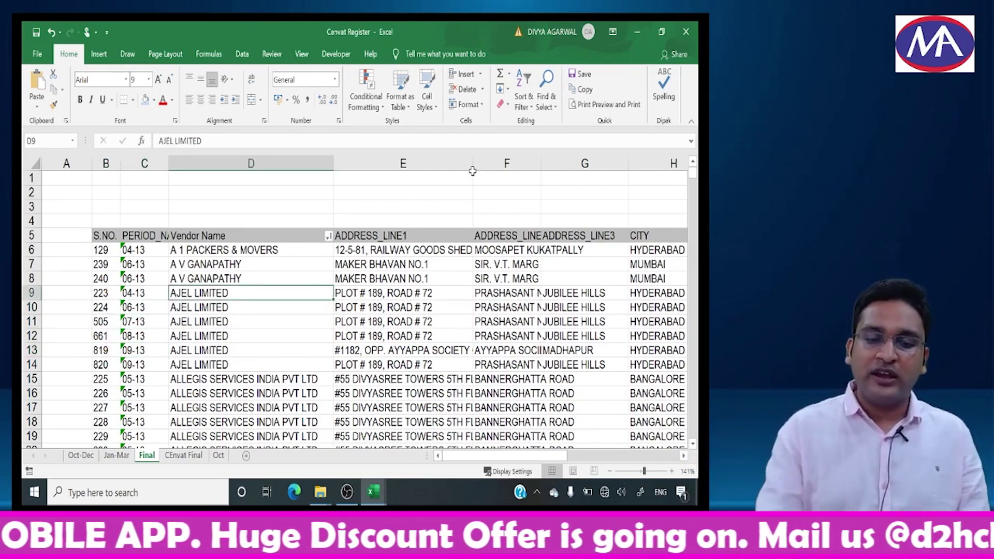
{"action": "double_click", "coordinate": [332, 160]}
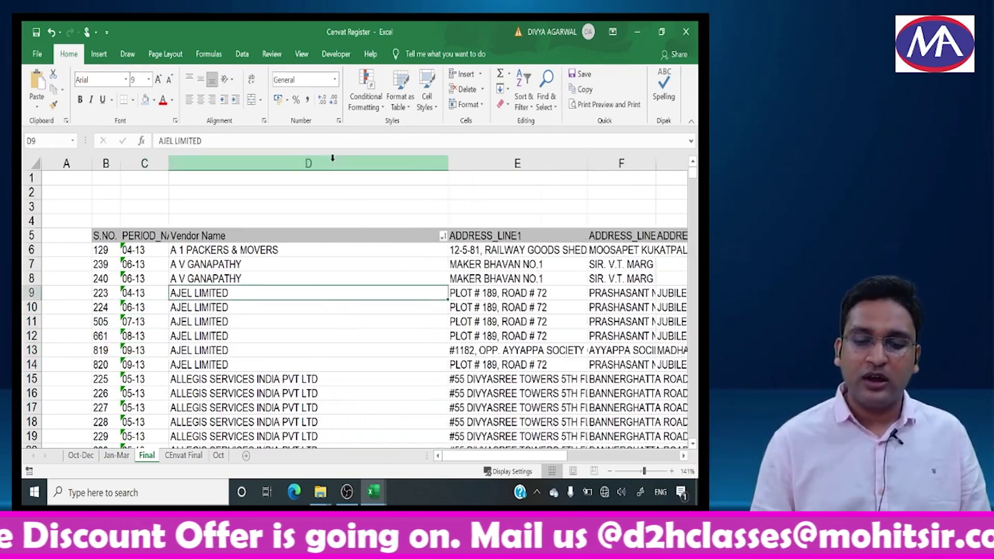
{"action": "double_click", "coordinate": [588, 160]}
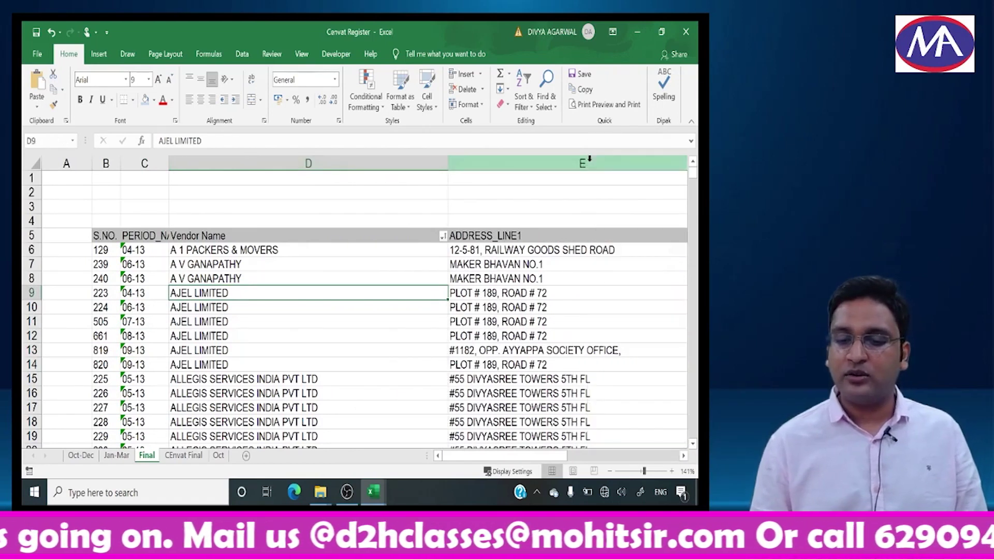
Compare the widths of the Vendor Name, ADDRESS_LINE1 and ADDRESS_LINE2 columns along row 10
{"action": "left_click", "coordinate": [575, 306]}
{"action": "key", "text": "Right"}
{"action": "key", "text": "Right"}
{"action": "key", "text": "Left"}
{"action": "key", "text": "Left"}
{"action": "key", "text": "Left"}
{"action": "key", "text": "Right"}
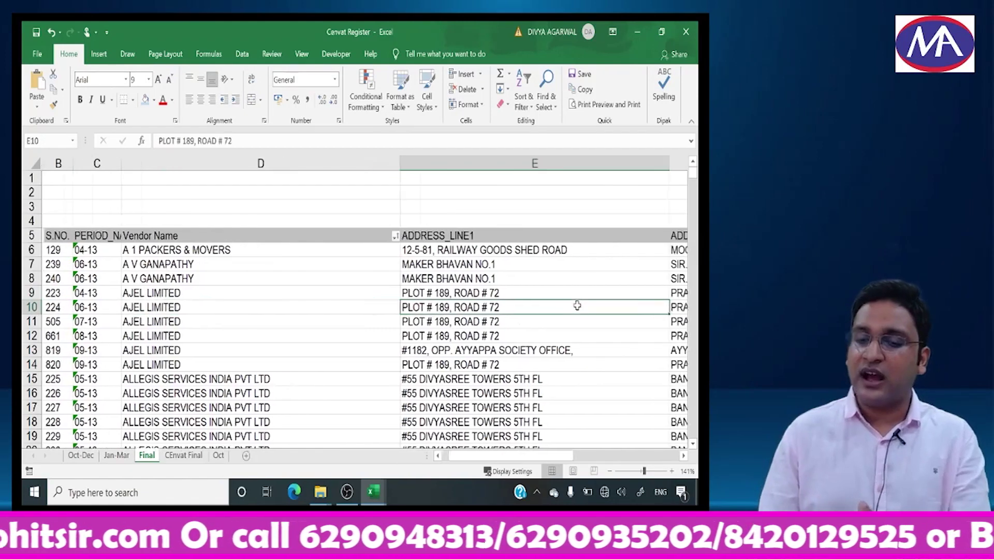
{"action": "key", "text": "Right"}
{"action": "key", "text": "Left"}
{"action": "key", "text": "Left"}
{"action": "key", "text": "Right"}
{"action": "key", "text": "Right"}
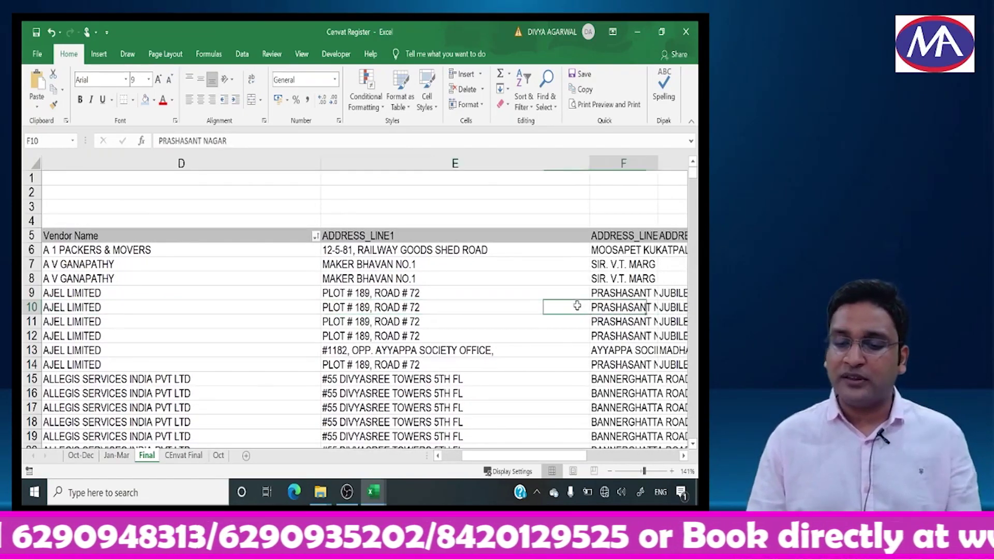
Undo the AutoFit of the ADDRESS_LINE1 and Vendor Name columns
{"action": "key", "text": "ctrl+z"}
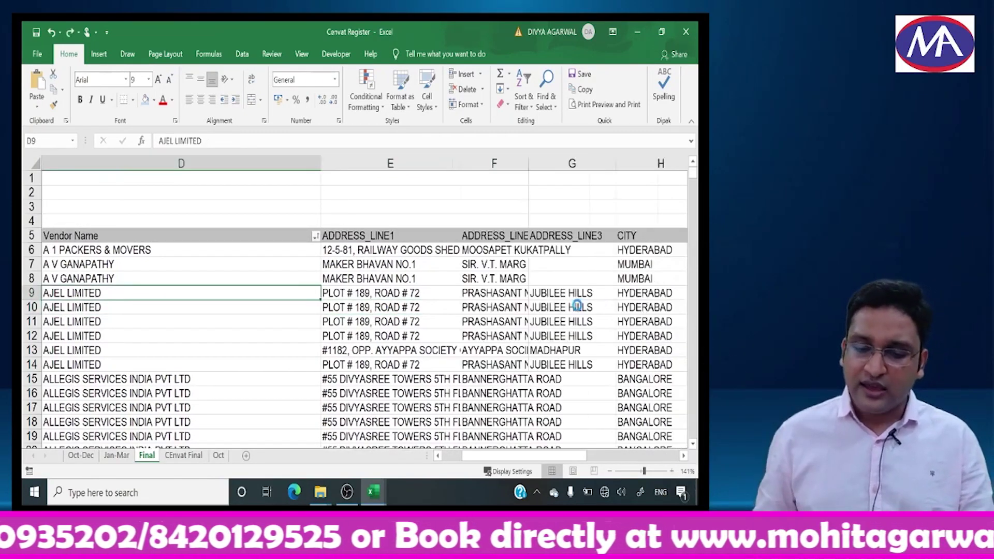
{"action": "key", "text": "ctrl+z"}
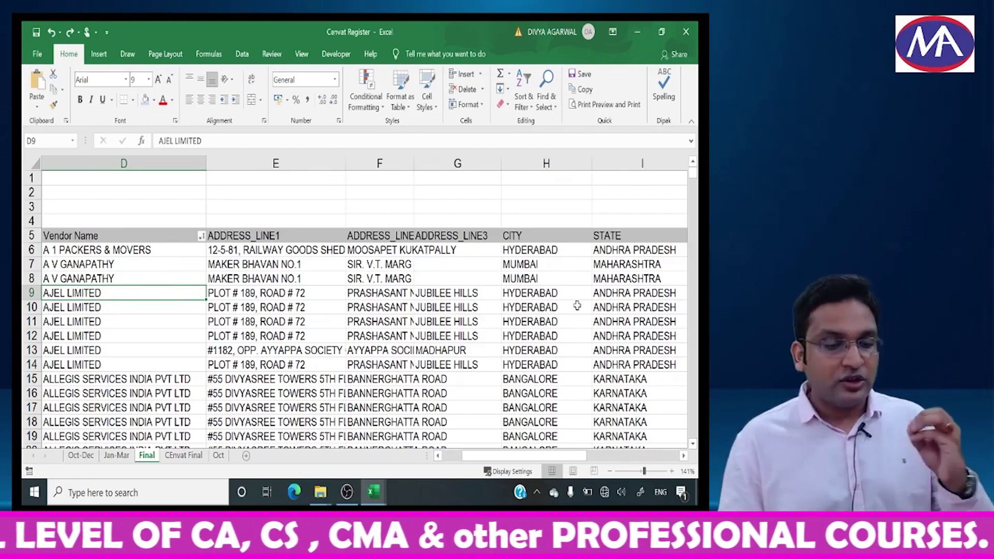
Select the whole register from the S.NO. header in B5 to its last used cell and AutoFit all column widths
{"action": "key", "text": "Left"}
{"action": "key", "text": "Left"}
{"action": "key", "text": "Up"}
{"action": "key", "text": "Up"}
{"action": "key", "text": "Up"}
{"action": "key", "text": "Up"}
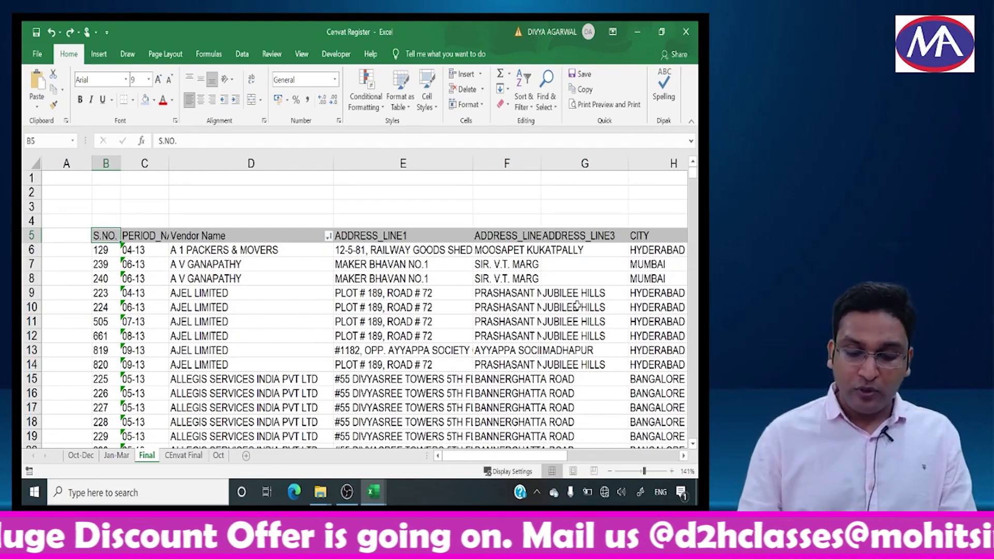
{"action": "key", "text": "ctrl+shift+End"}
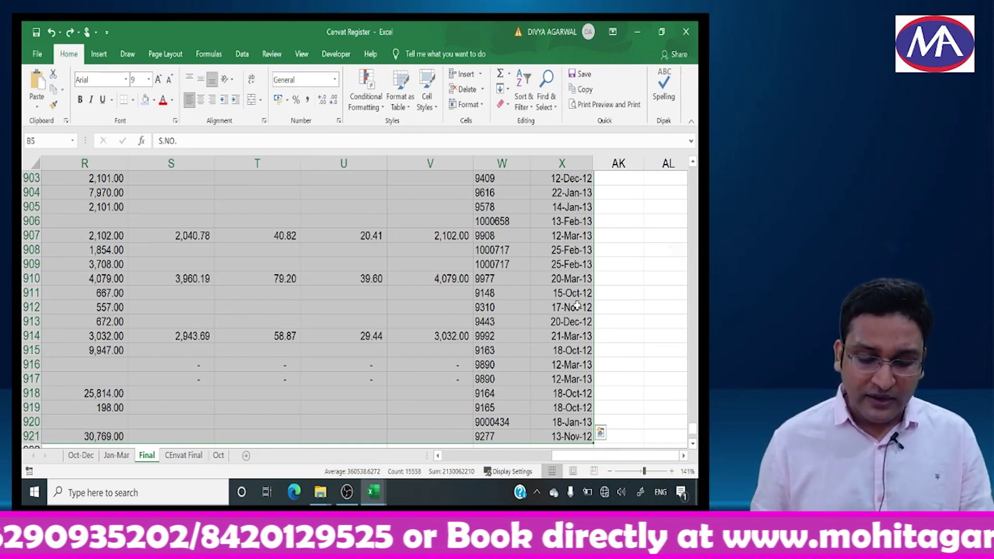
{"action": "key", "text": "ctrl+BackSpace"}
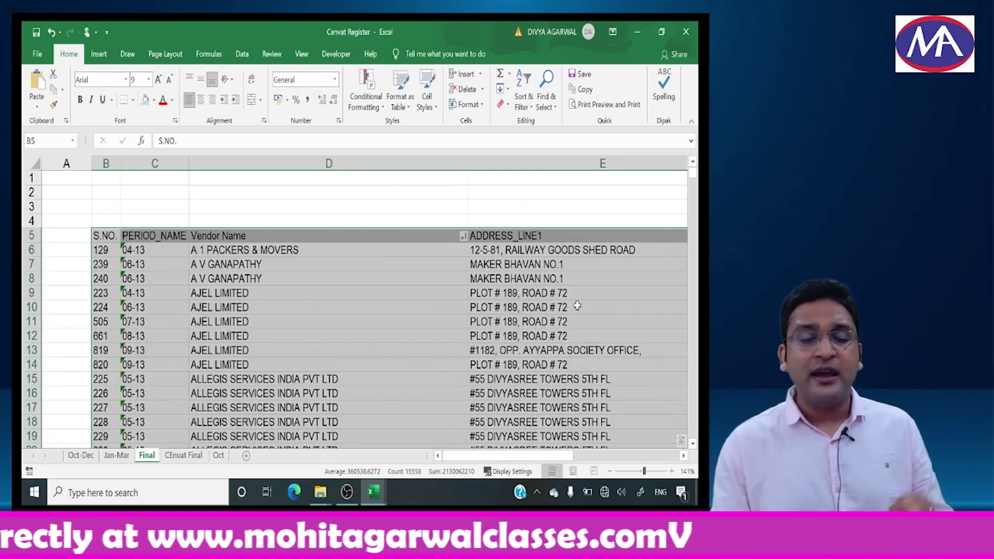
Check the refitted columns from PERIOD_NAME across to INVOICE NUM in N7
{"action": "key", "text": "Right"}
{"action": "key", "text": "Right"}
{"action": "key", "text": "Right"}
{"action": "key", "text": "Right"}
{"action": "key", "text": "Right"}
{"action": "key", "text": "Right"}
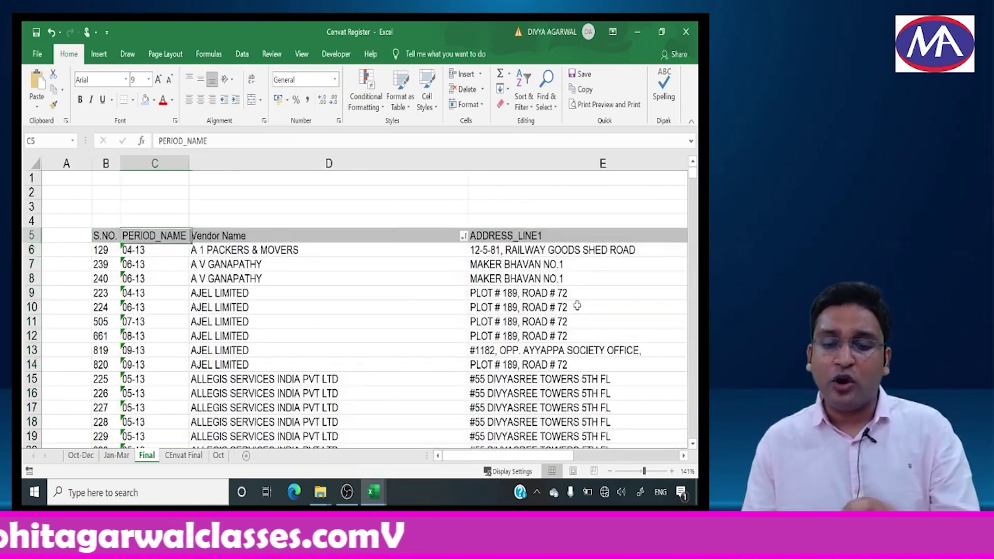
{"action": "key", "text": "Down"}
{"action": "key", "text": "Down"}
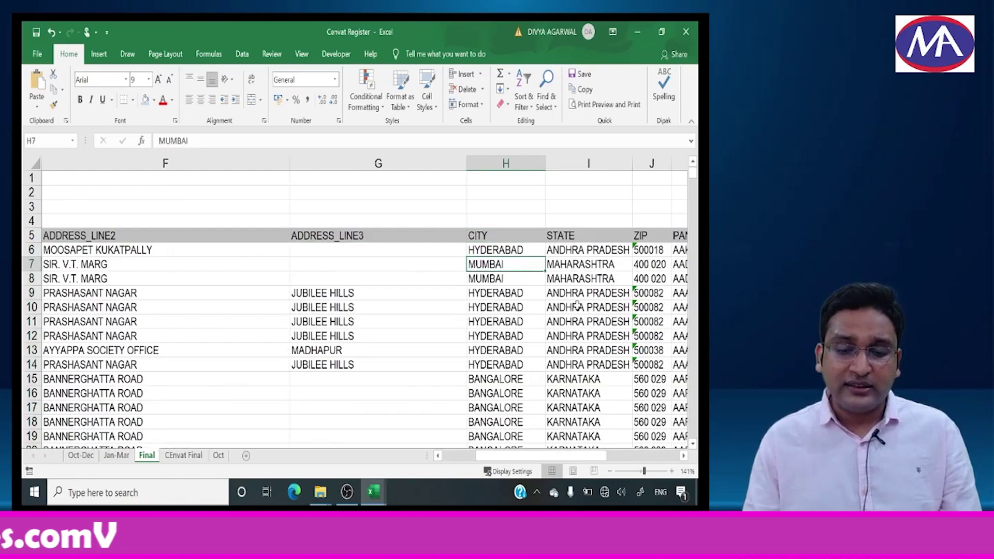
{"action": "key", "text": "Right"}
{"action": "key", "text": "Right"}
{"action": "key", "text": "Right"}
{"action": "key", "text": "Right"}
{"action": "key", "text": "Right"}
{"action": "key", "text": "Right"}
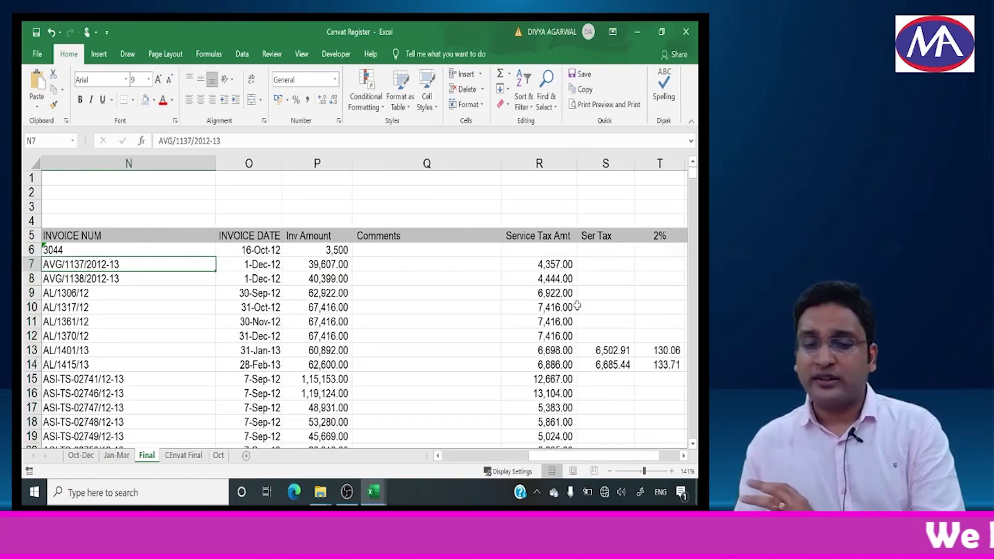
Examine the refitted columns up close from Service Tax # and Invoice Description through to PAYMENT DATE
{"action": "scroll", "coordinate": [577, 306], "scroll_direction": "up", "scroll_amount": 5}
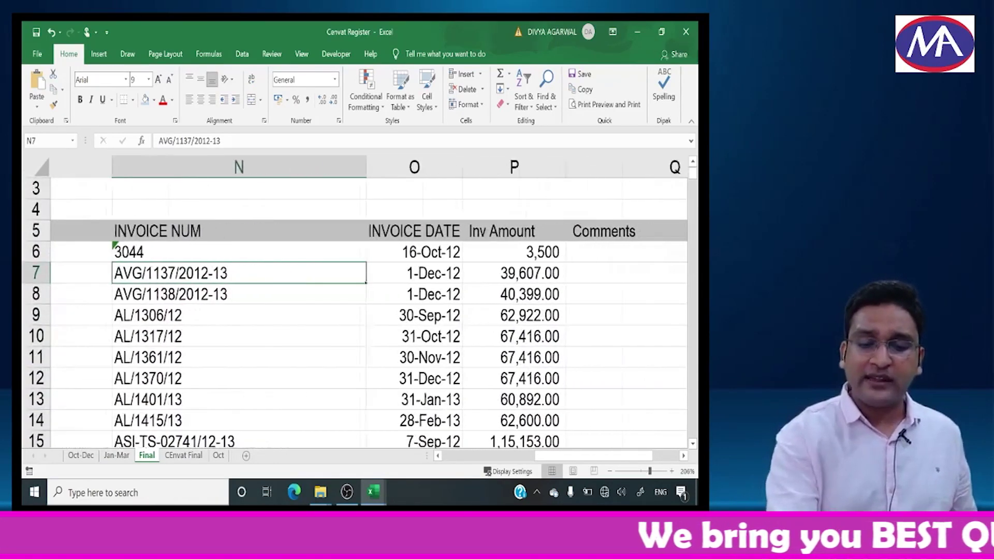
{"action": "scroll", "coordinate": [368, 305], "scroll_direction": "left", "scroll_amount": 5}
{"action": "scroll", "coordinate": [368, 305], "scroll_direction": "right", "scroll_amount": 6}
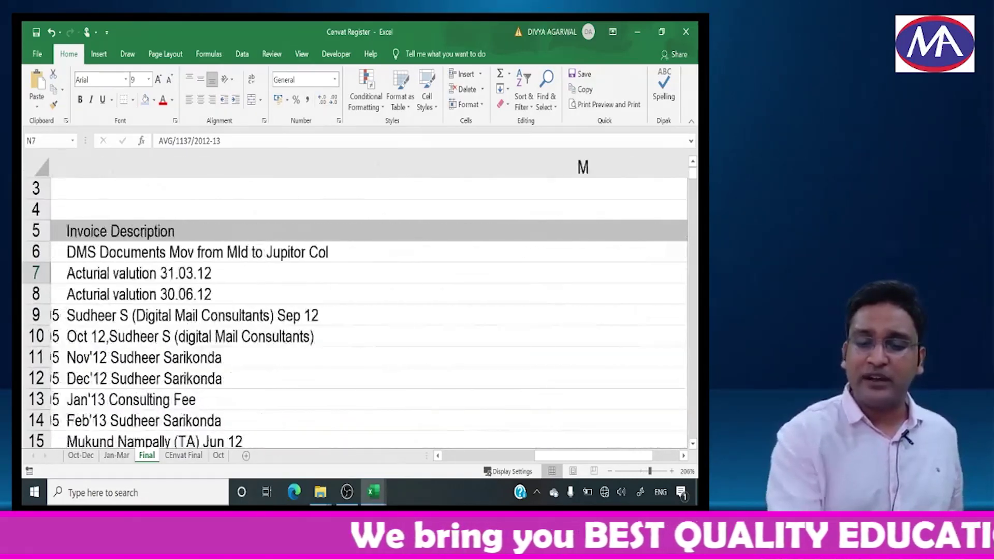
{"action": "scroll", "coordinate": [368, 305], "scroll_direction": "right", "scroll_amount": 8}
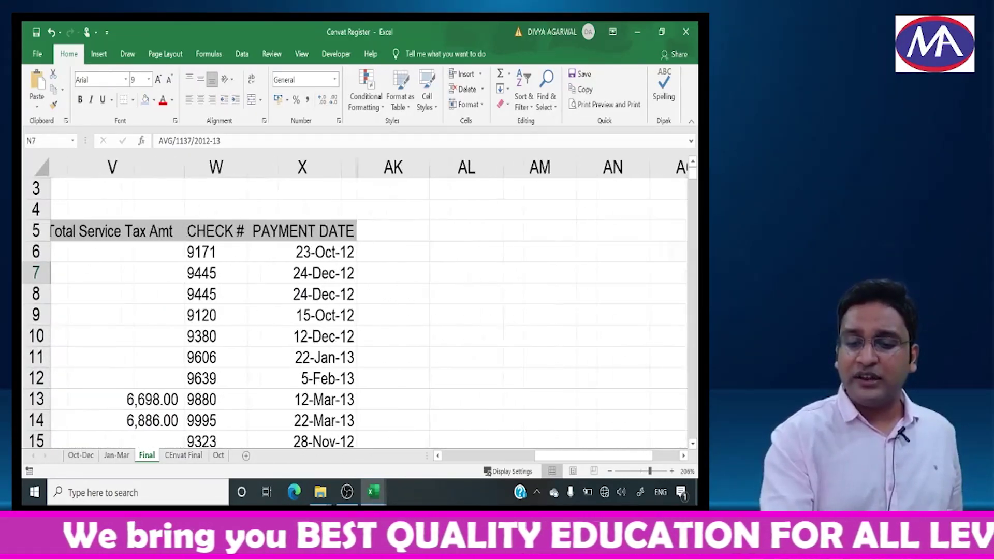
{"action": "scroll", "coordinate": [368, 306], "scroll_direction": "left", "scroll_amount": 6}
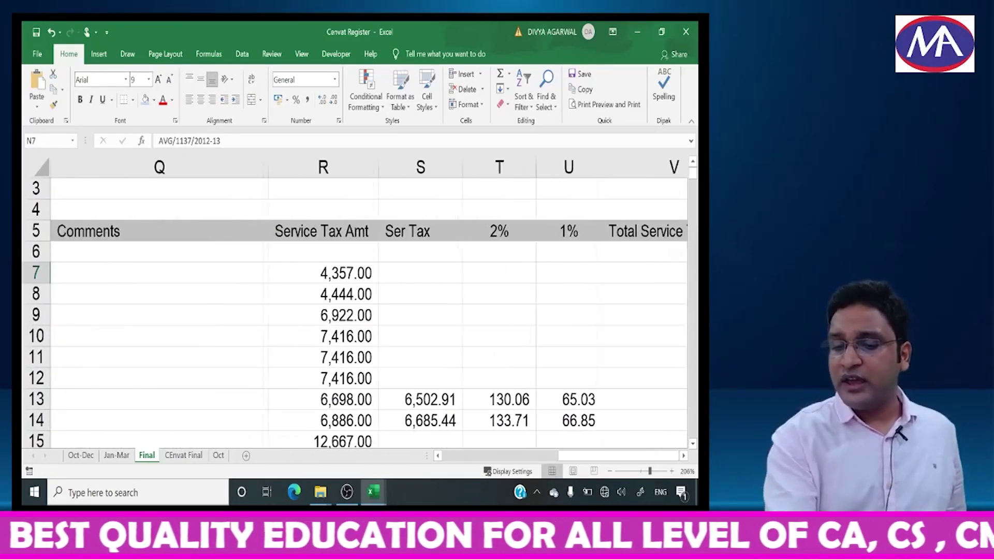
{"action": "scroll", "coordinate": [369, 306], "scroll_direction": "left", "scroll_amount": 5}
{"action": "scroll", "coordinate": [369, 305], "scroll_direction": "up", "scroll_amount": 1}
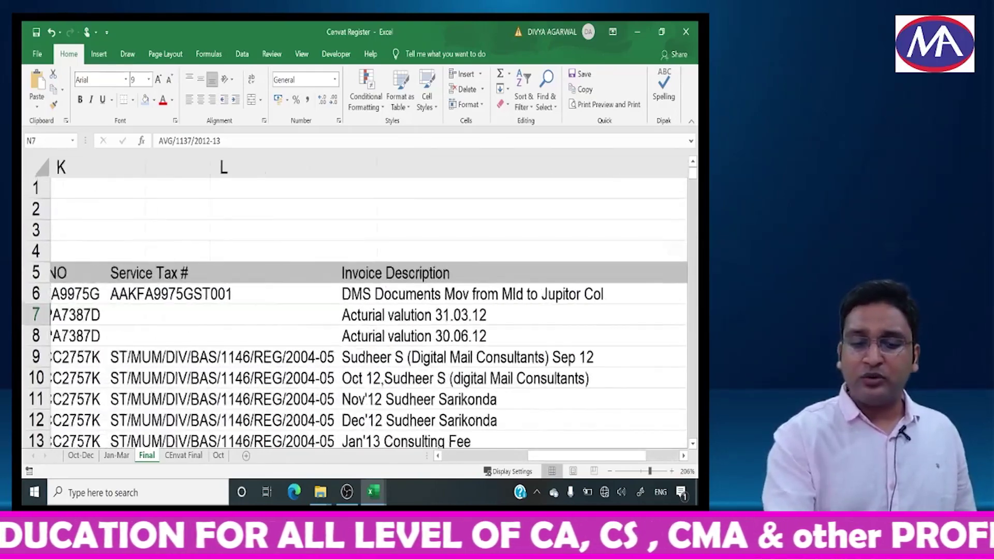
Review the register's overall layout and its refitted columns from Invoice Description back to S.NO
{"action": "scroll", "coordinate": [369, 305], "scroll_direction": "down", "scroll_amount": 8}
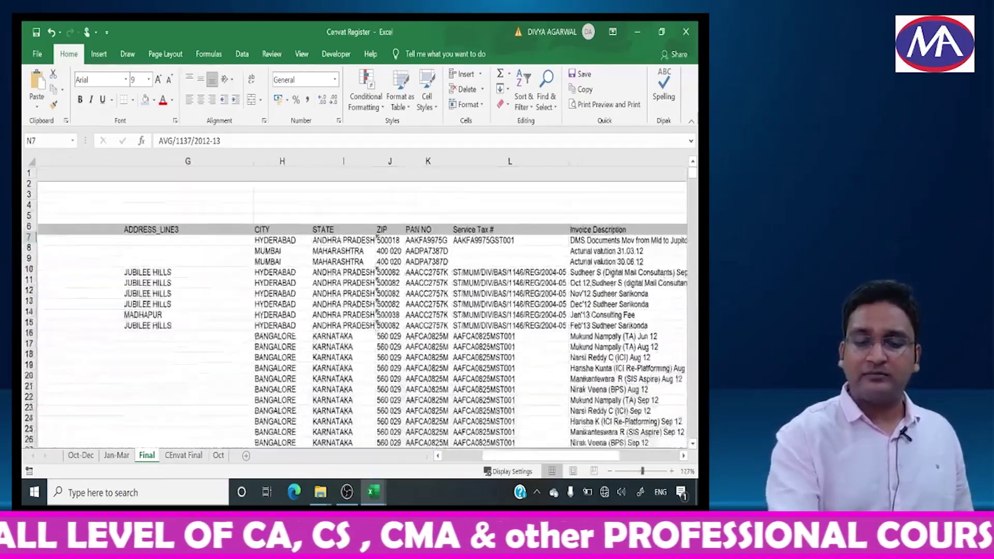
{"action": "scroll", "coordinate": [369, 305], "scroll_direction": "down", "scroll_amount": 3}
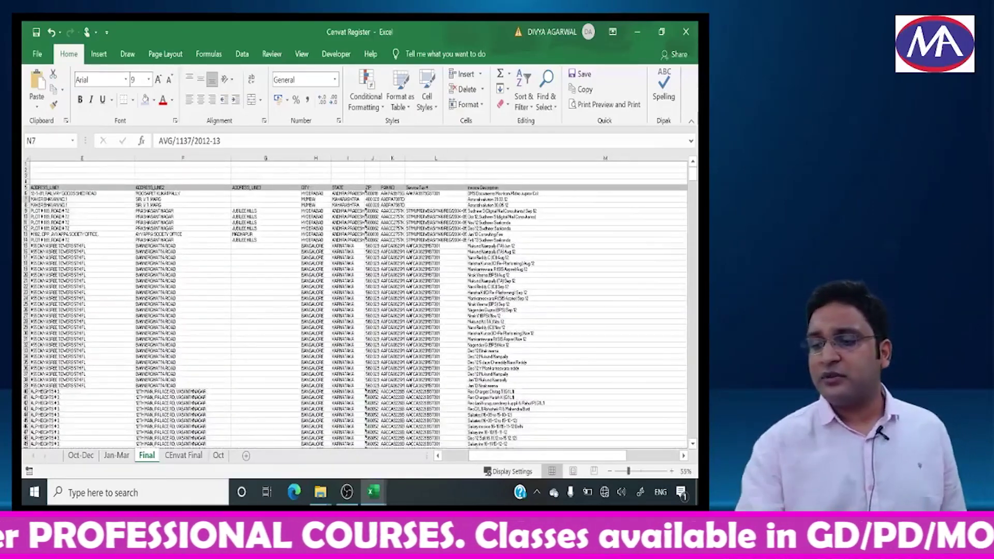
{"action": "scroll", "coordinate": [369, 305], "scroll_direction": "up", "scroll_amount": 5}
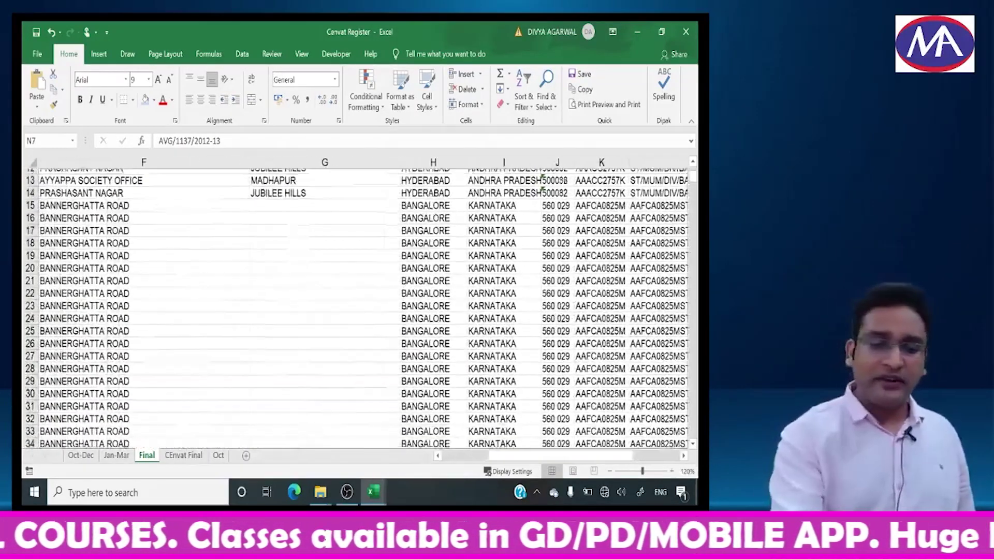
{"action": "scroll", "coordinate": [369, 306], "scroll_direction": "up", "scroll_amount": 4}
{"action": "scroll", "coordinate": [369, 306], "scroll_direction": "left", "scroll_amount": 3}
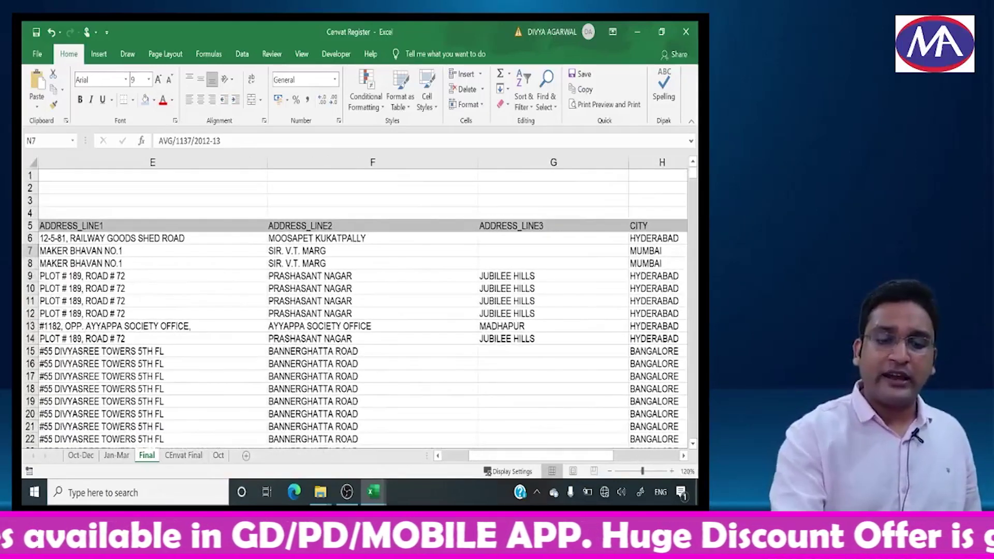
{"action": "scroll", "coordinate": [369, 305], "scroll_direction": "left", "scroll_amount": 2}
{"action": "scroll", "coordinate": [369, 306], "scroll_direction": "left", "scroll_amount": 2}
{"action": "scroll", "coordinate": [368, 305], "scroll_direction": "down", "scroll_amount": 2}
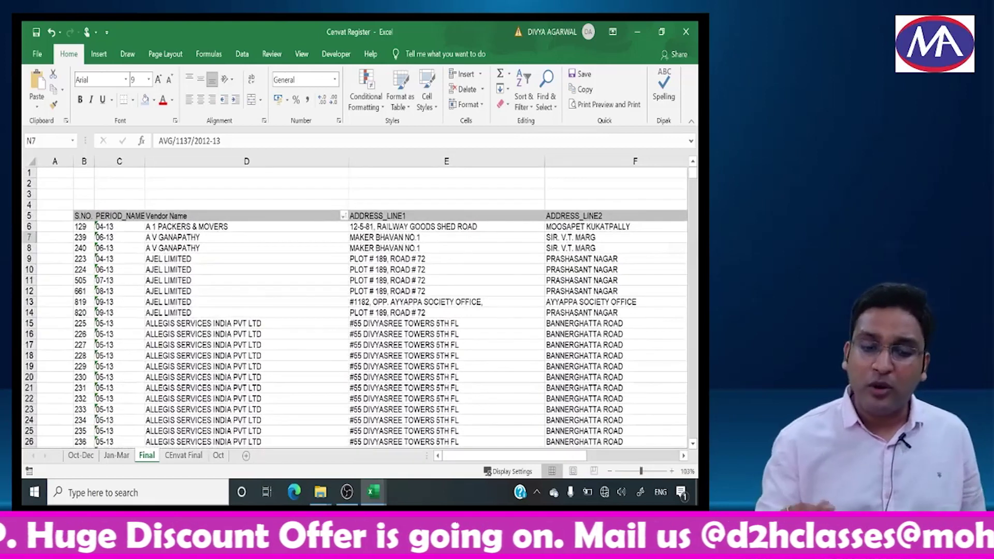